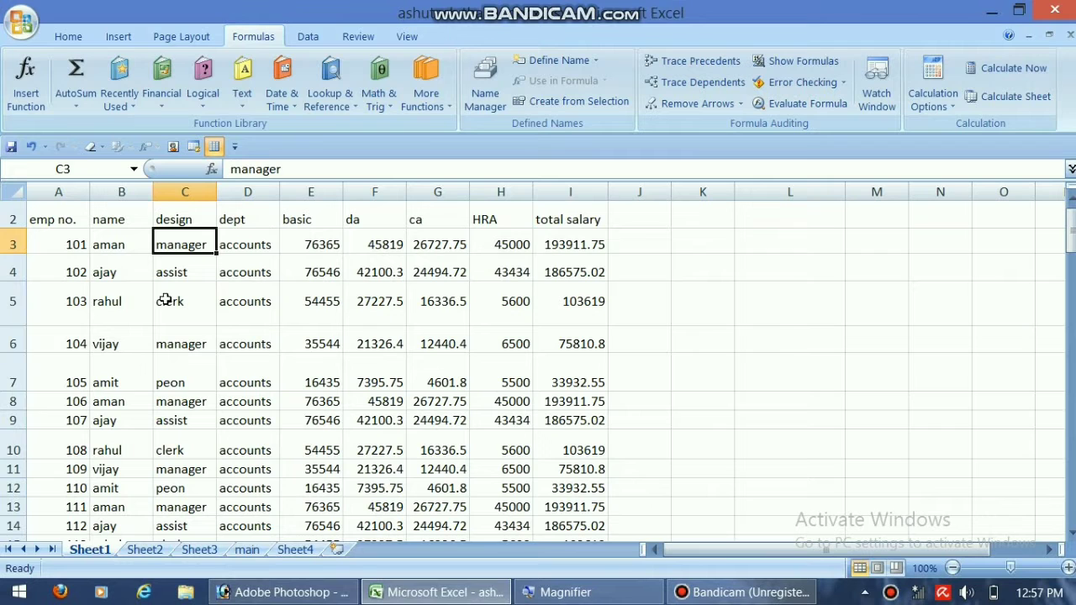
Step: Copy the header row A2:I2 from Sheet1 and paste it into Sheet4 starting at cell A1
left_click_drag(65, 223, 555, 215)
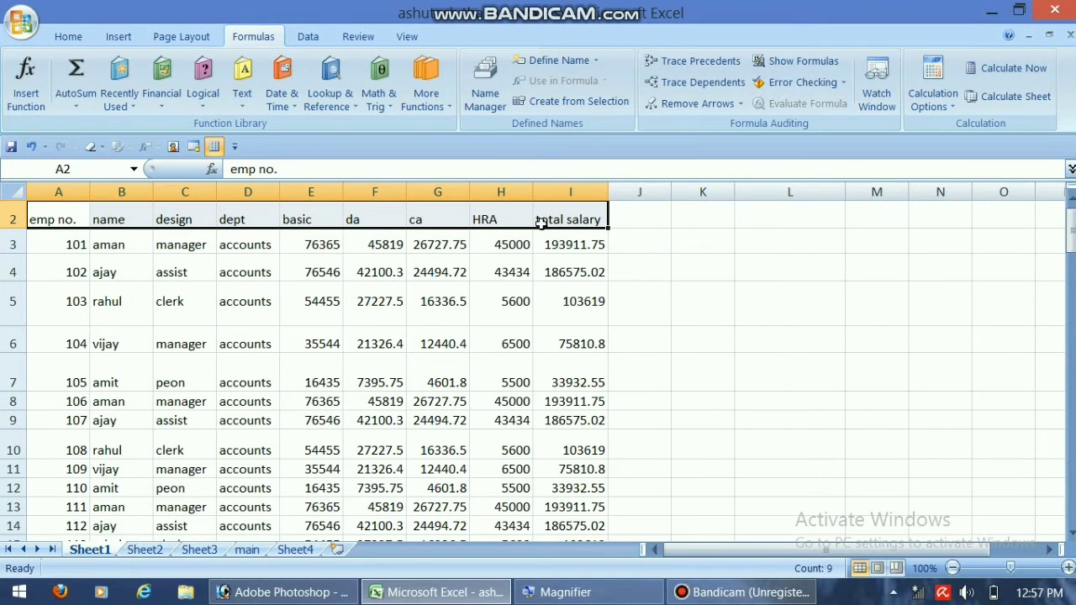
key("ctrl+c")
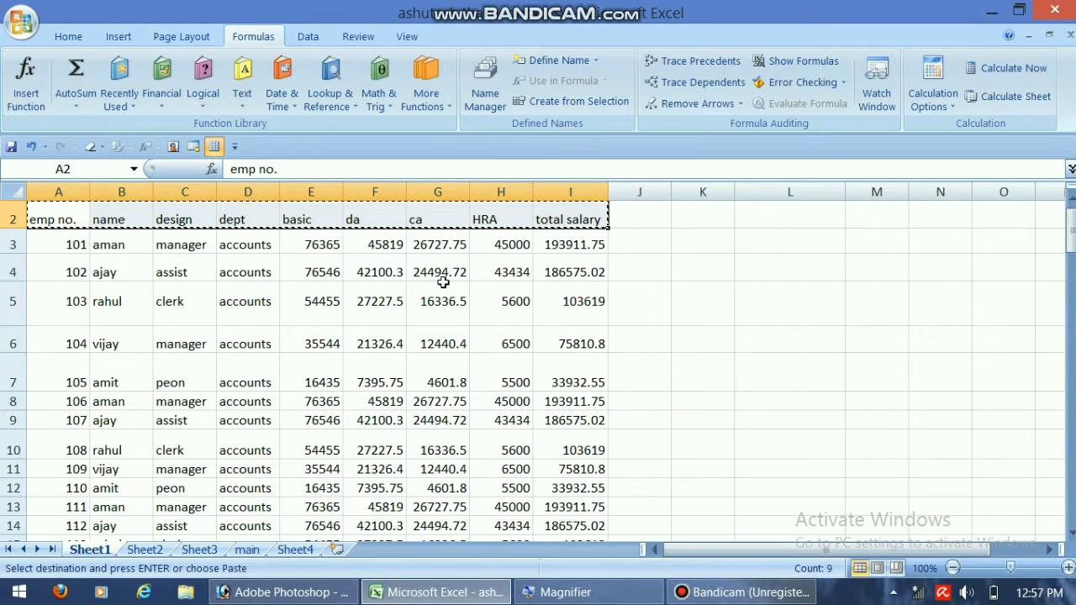
left_click(296, 550)
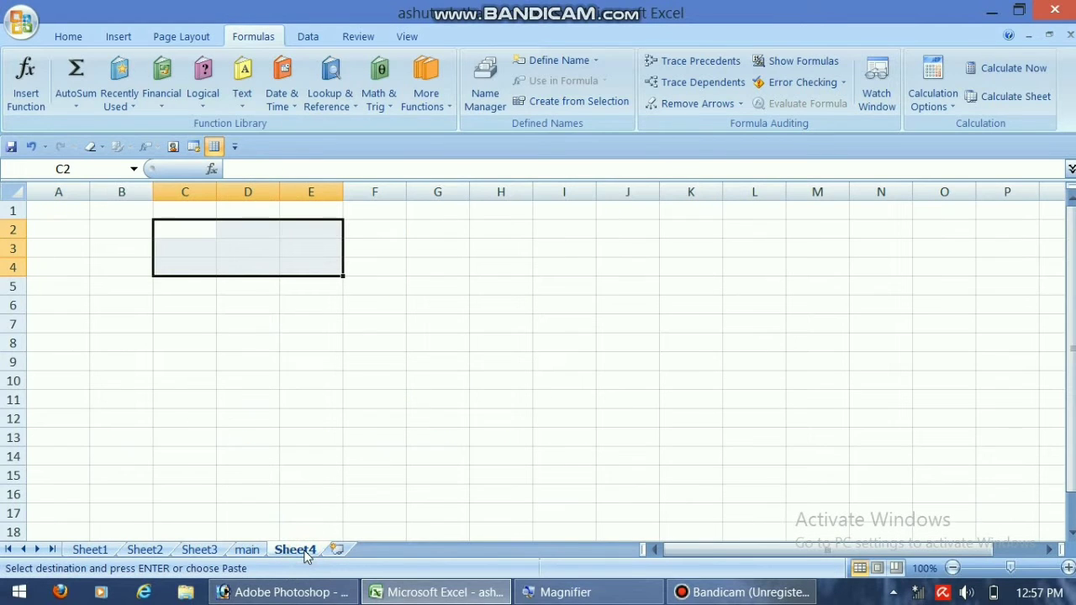
left_click(55, 209)
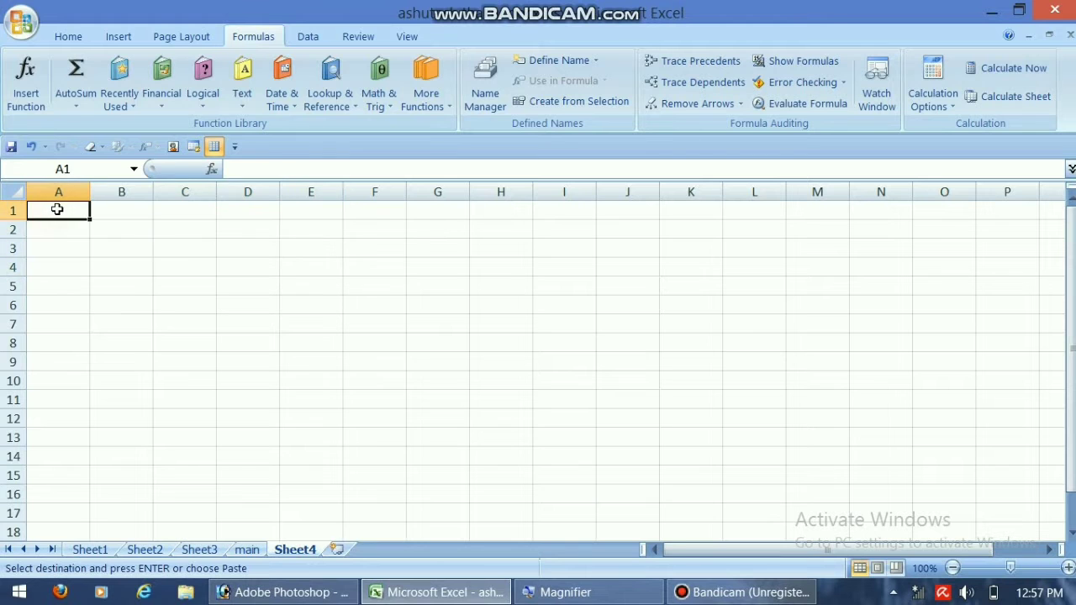
key("ctrl+v")
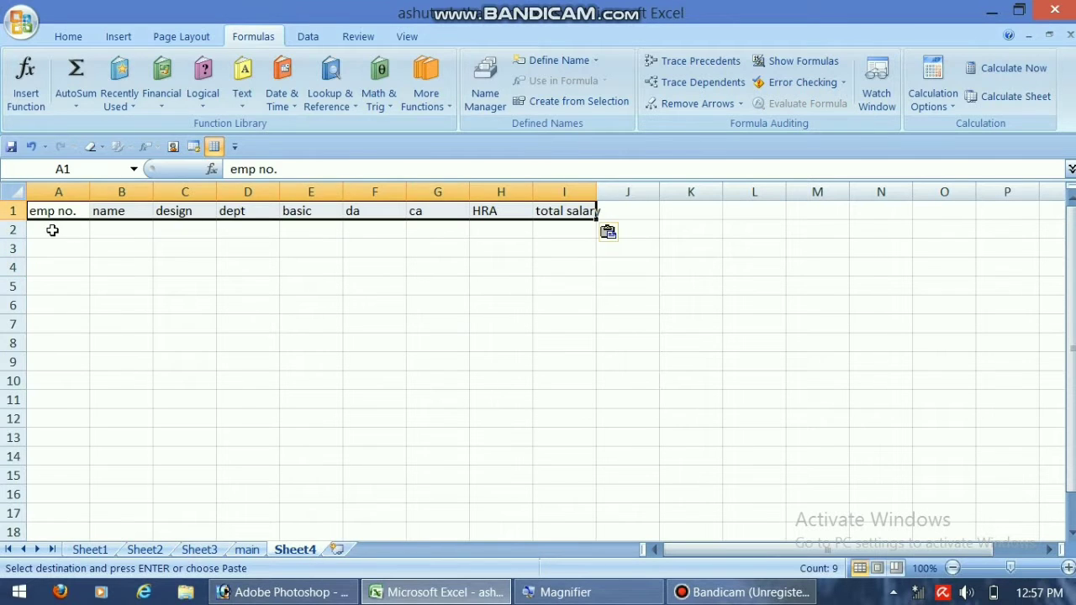
Step: Enter 125 as the employee number in cell A2 of Sheet4
left_click(52, 230)
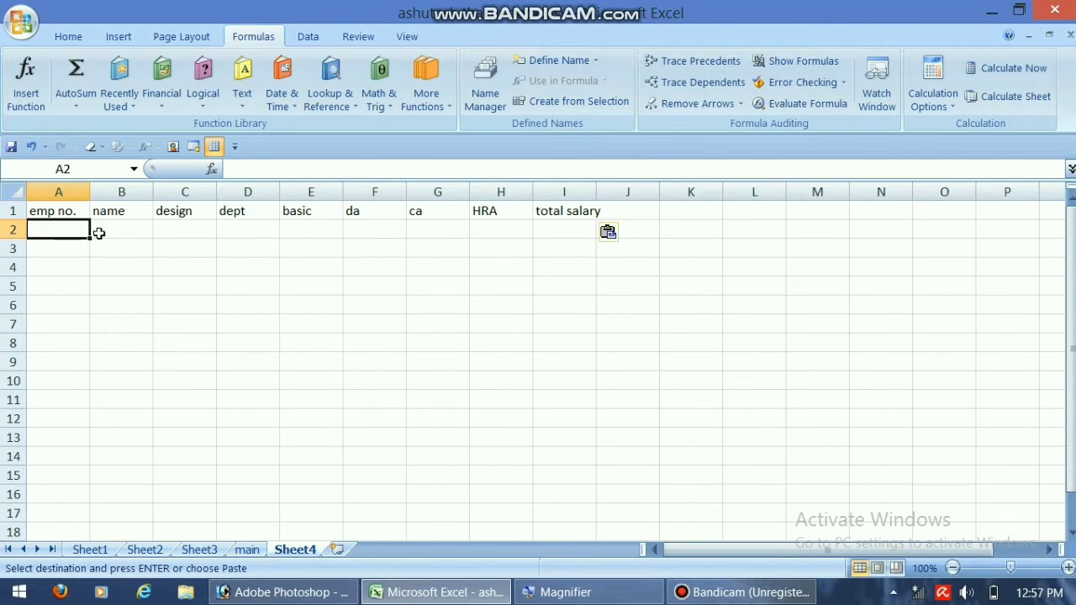
left_click(99, 549)
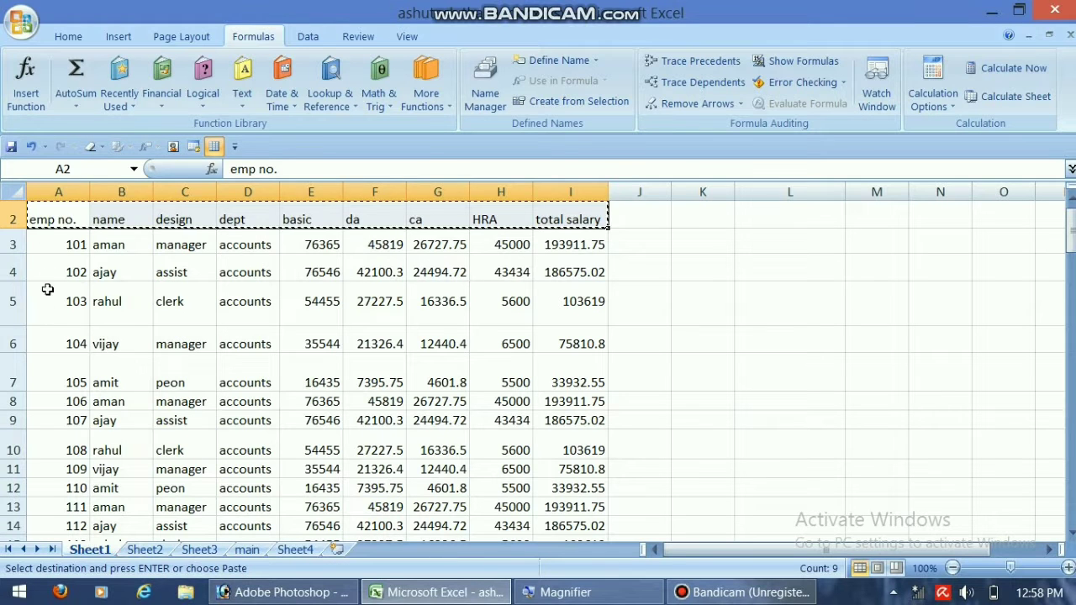
left_click(296, 549)
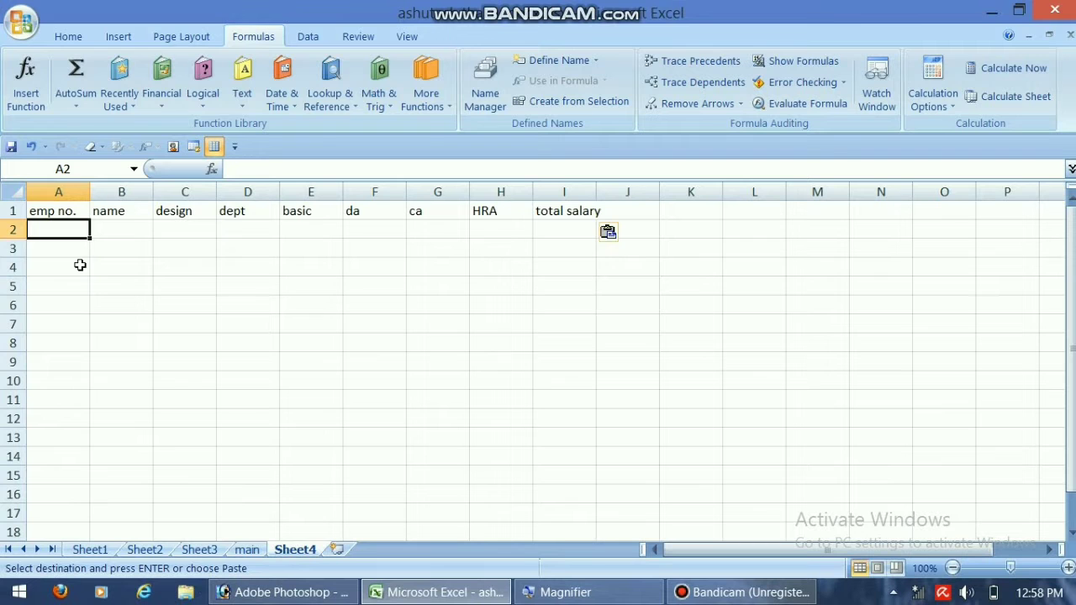
type("1")
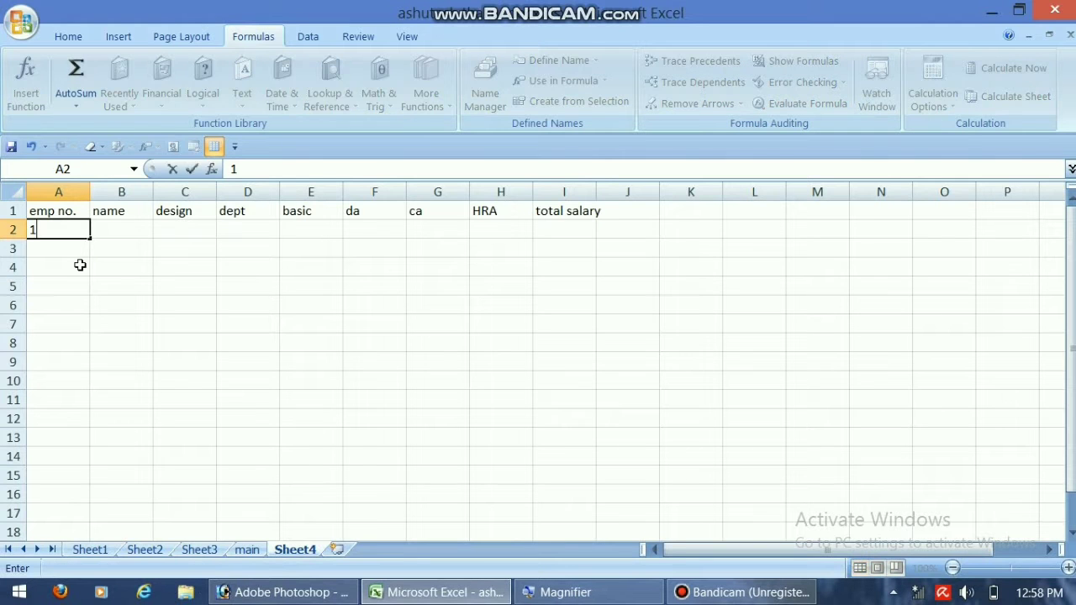
type("25")
left_click(132, 231)
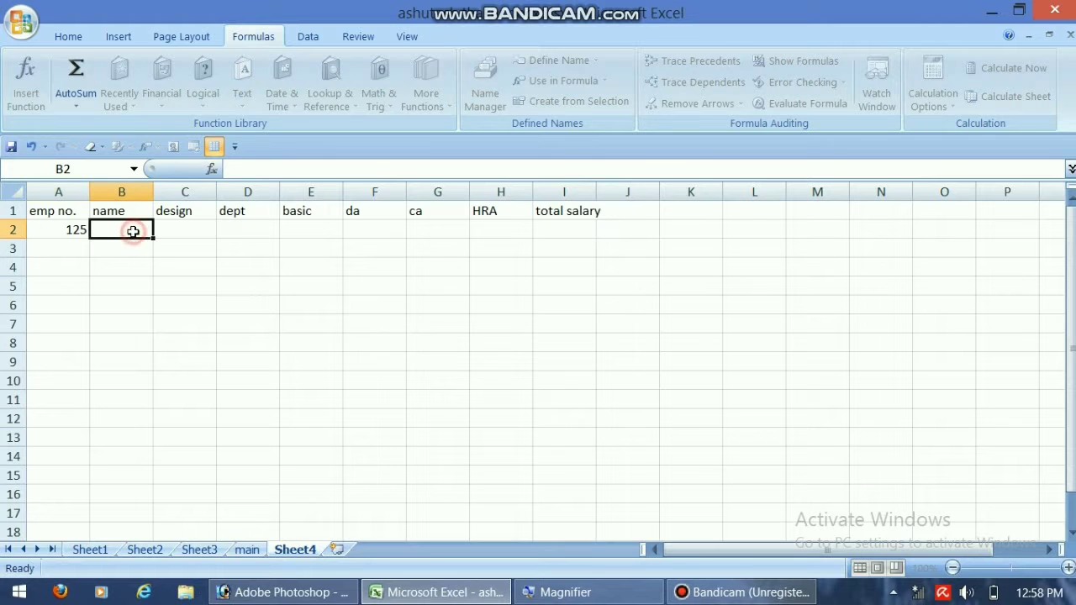
left_click(37, 231)
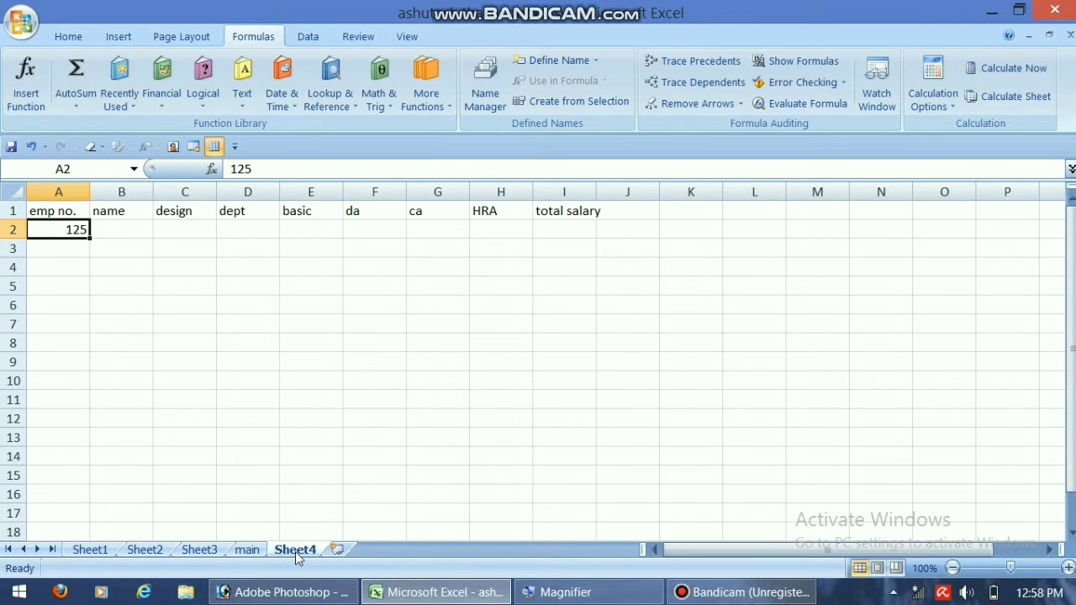
Step: Insert the VLOOKUP function from the Lookup & Reference category in the name cell B2
left_click(116, 225)
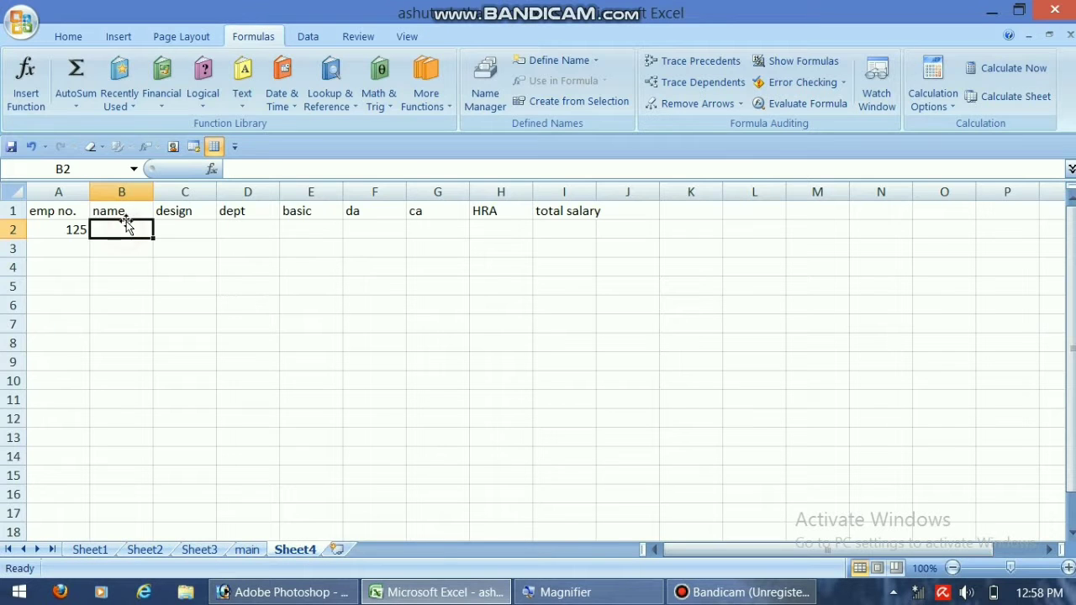
left_click(15, 111)
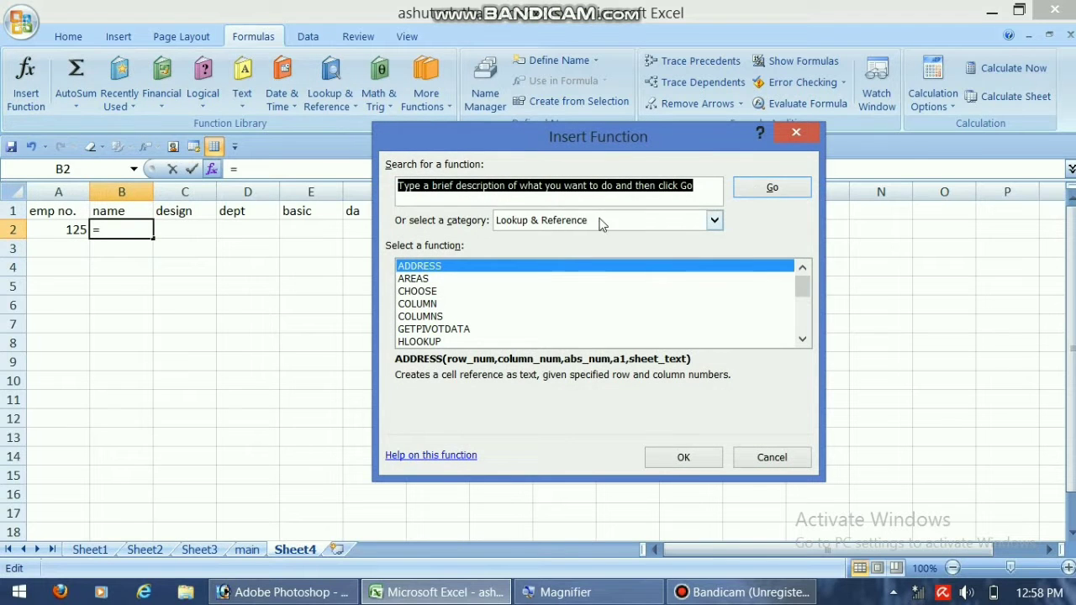
left_click(714, 220)
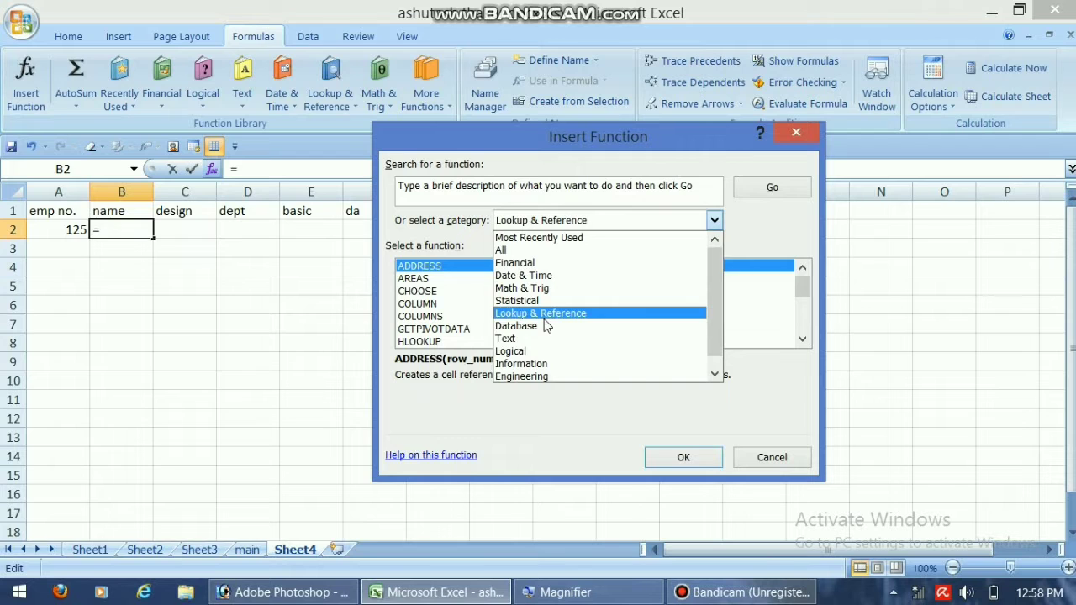
left_click(543, 318)
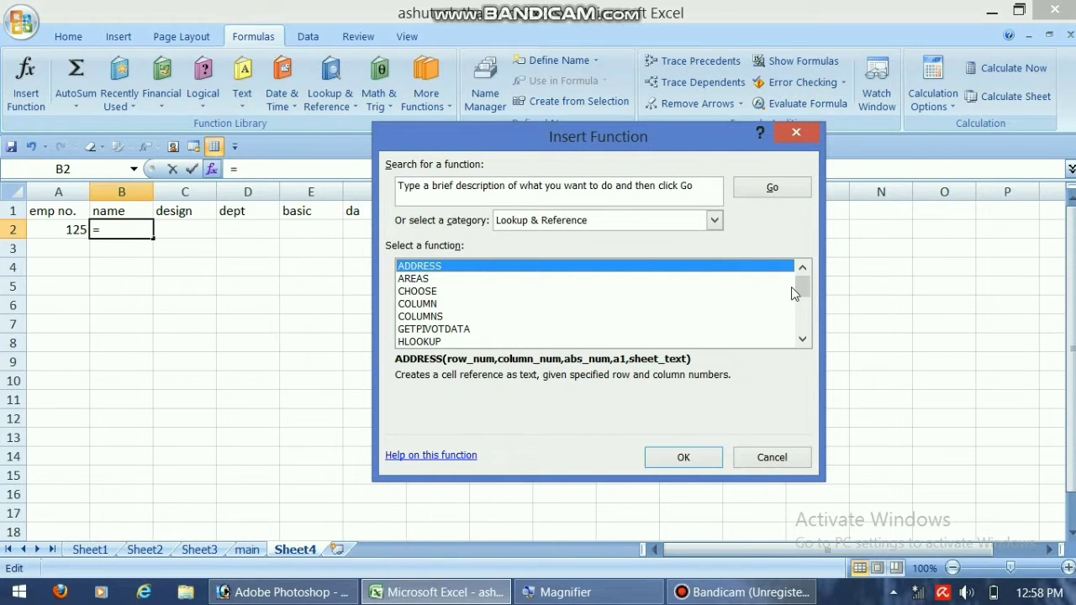
left_click_drag(791, 286, 794, 320)
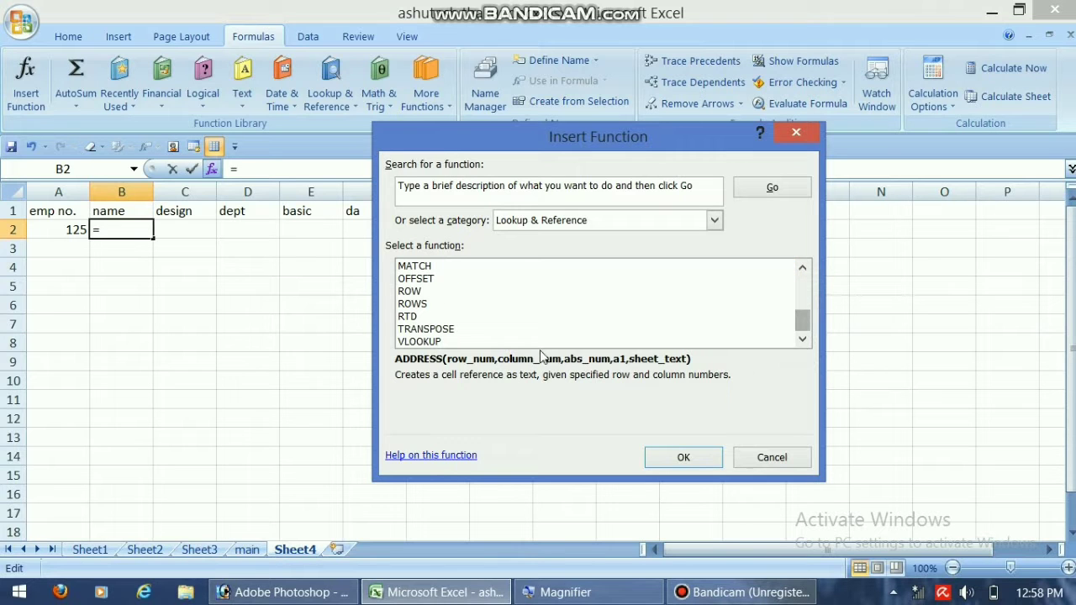
left_click(436, 342)
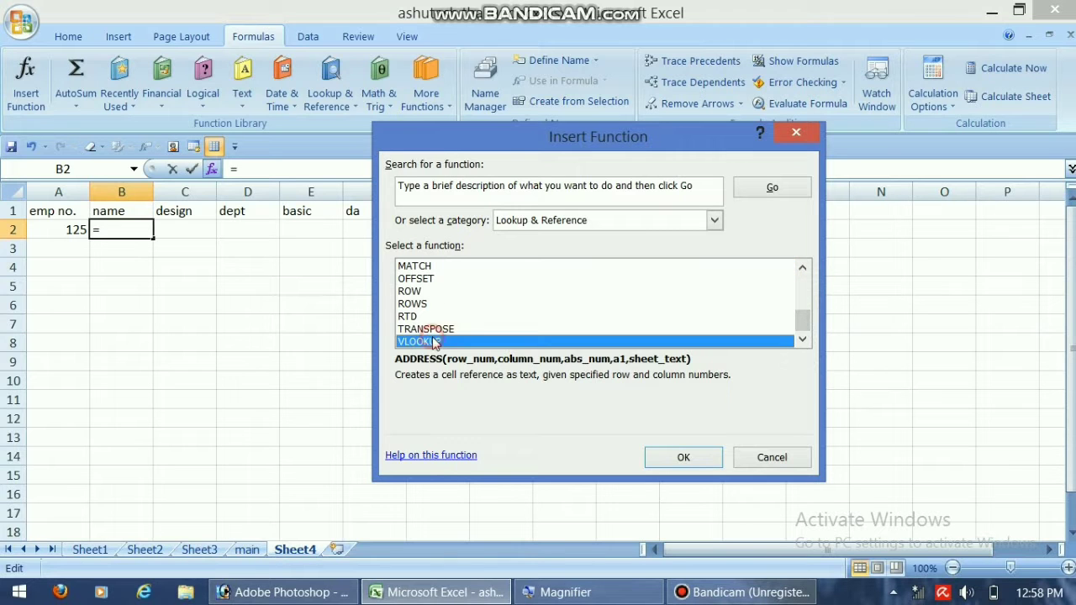
left_click(699, 455)
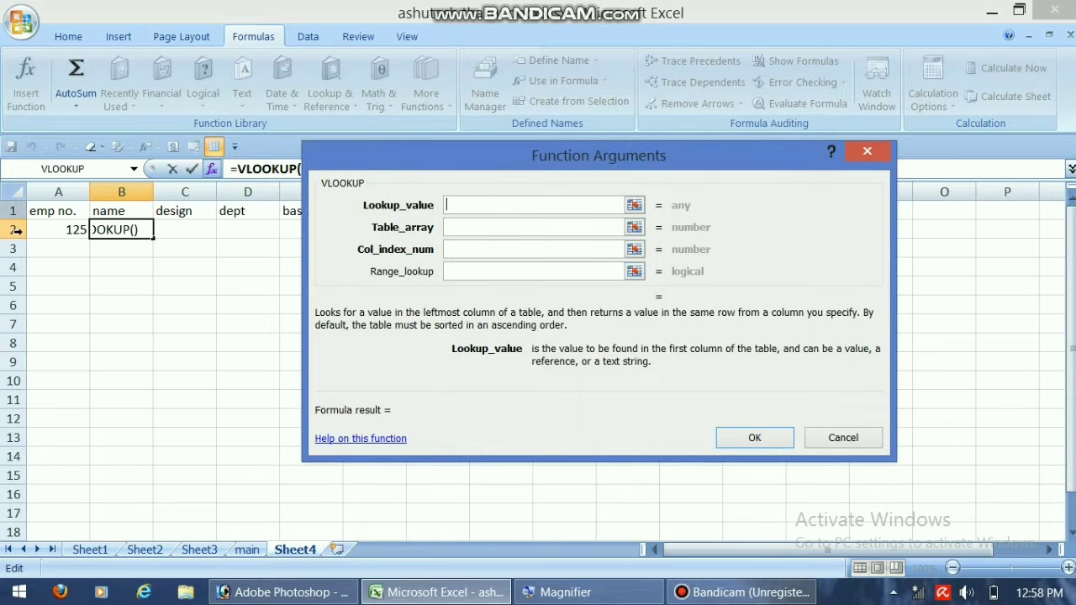
Step: Set the VLOOKUP lookup value to A2 and its table array to Sheet1!A2:I127
left_click(56, 234)
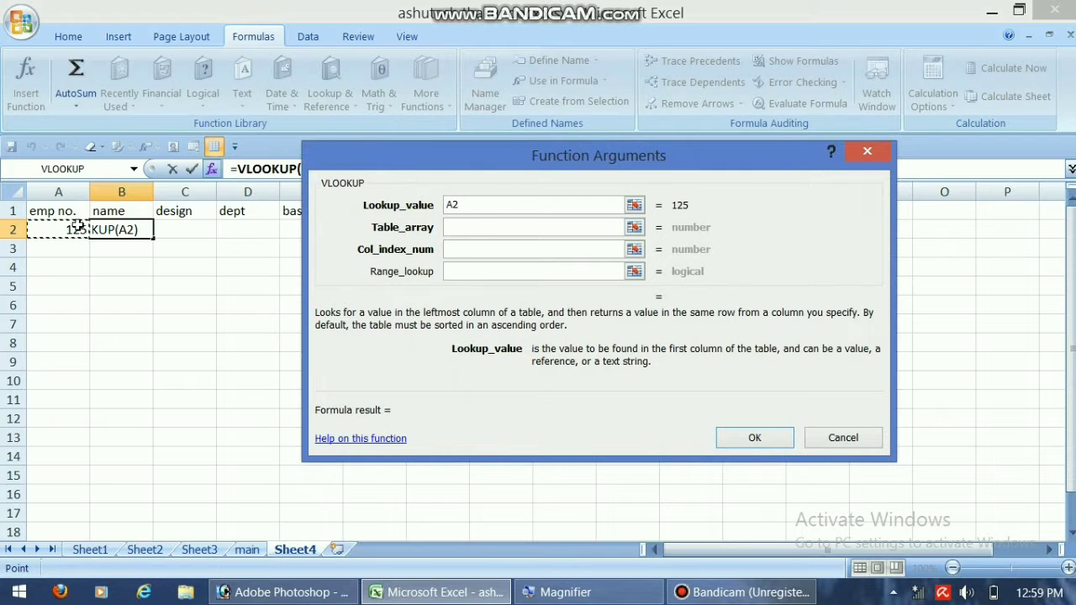
left_click(465, 229)
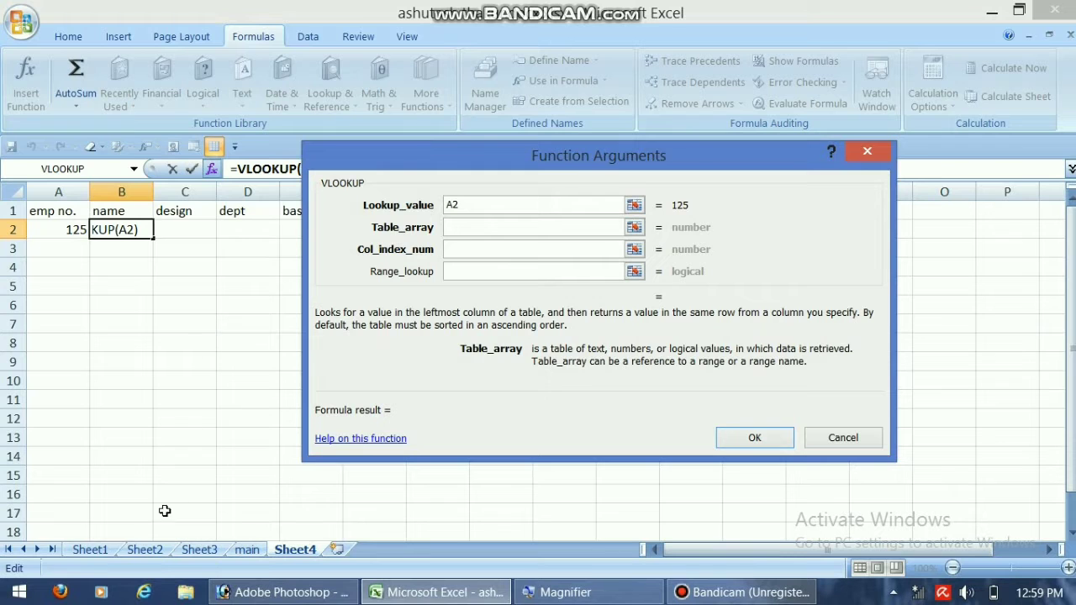
left_click(93, 550)
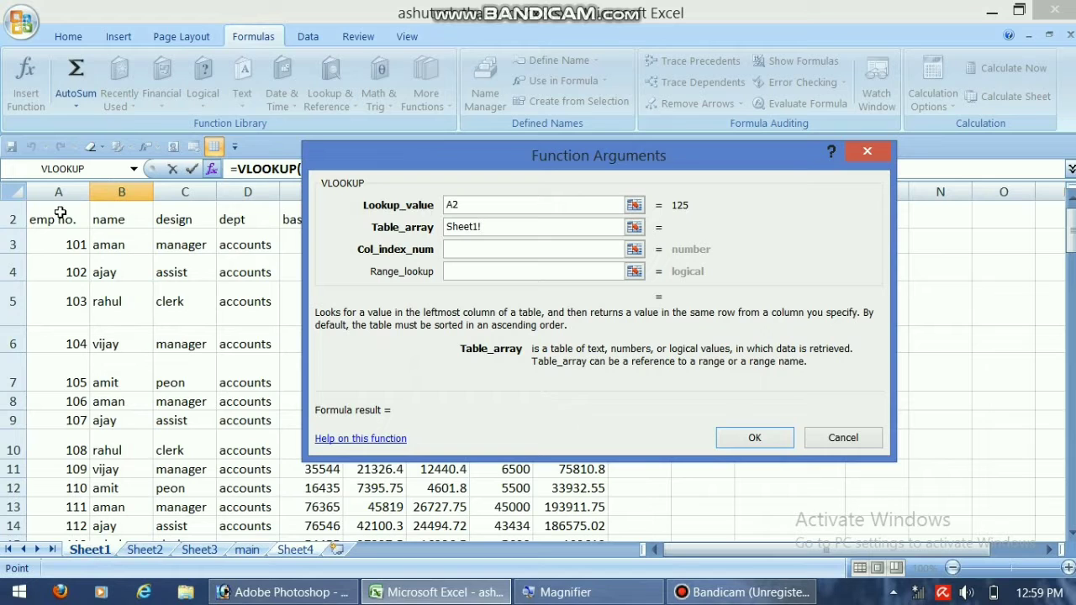
left_click_drag(59, 217, 548, 269)
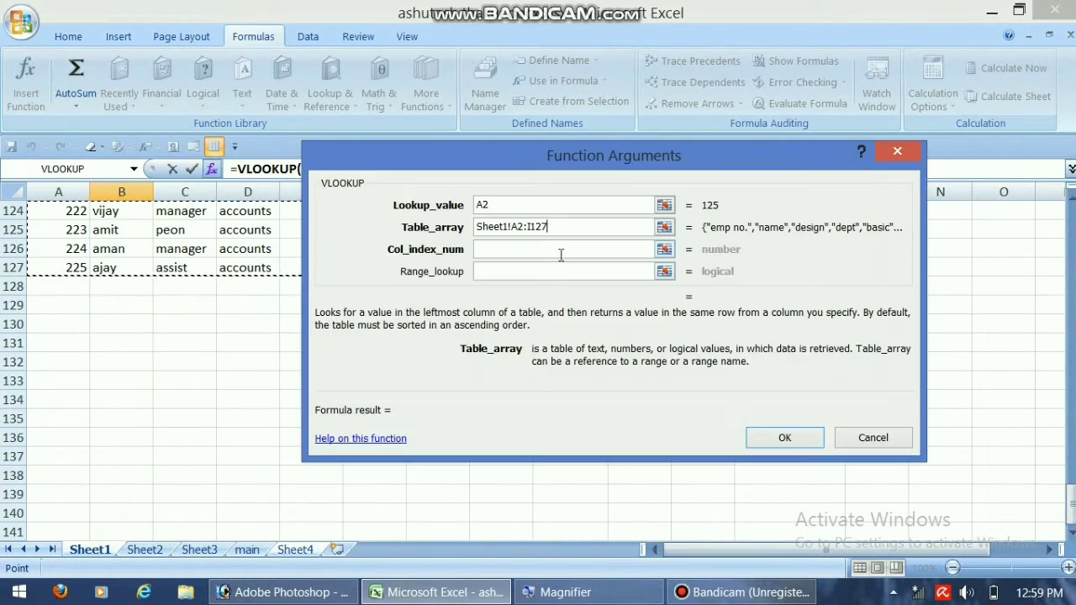
Step: Set the column index to 2 and the range lookup to FALSE, and complete the VLOOKUP formula
left_click(495, 250)
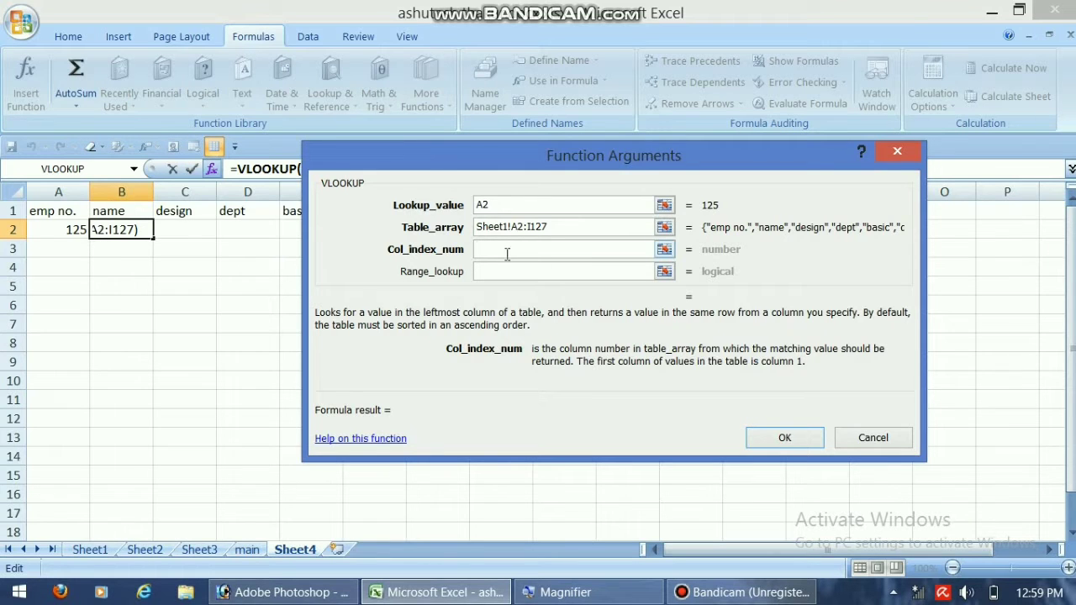
type("2")
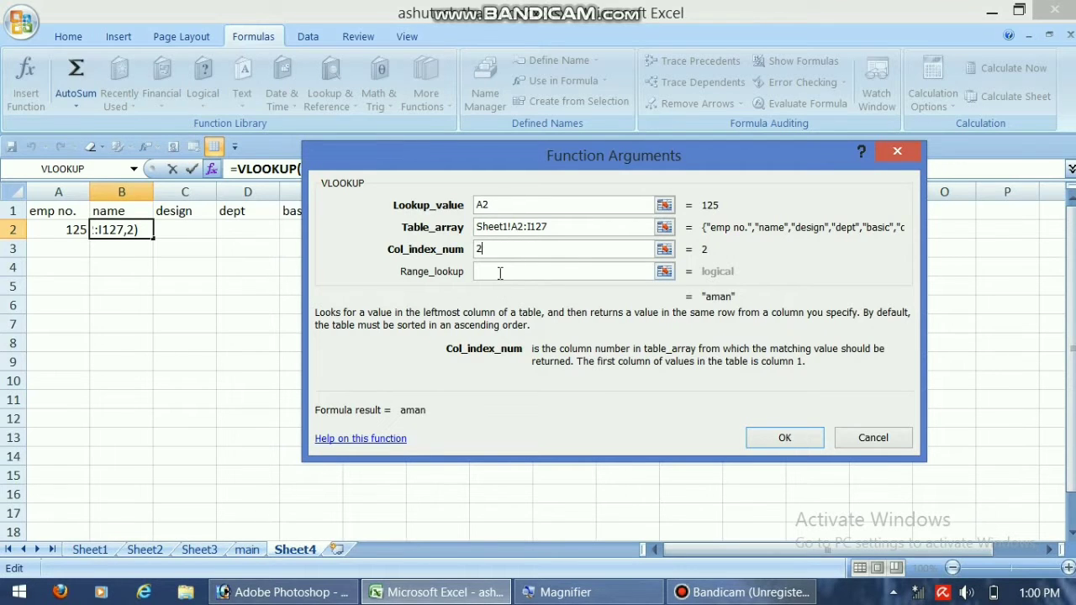
left_click(500, 272)
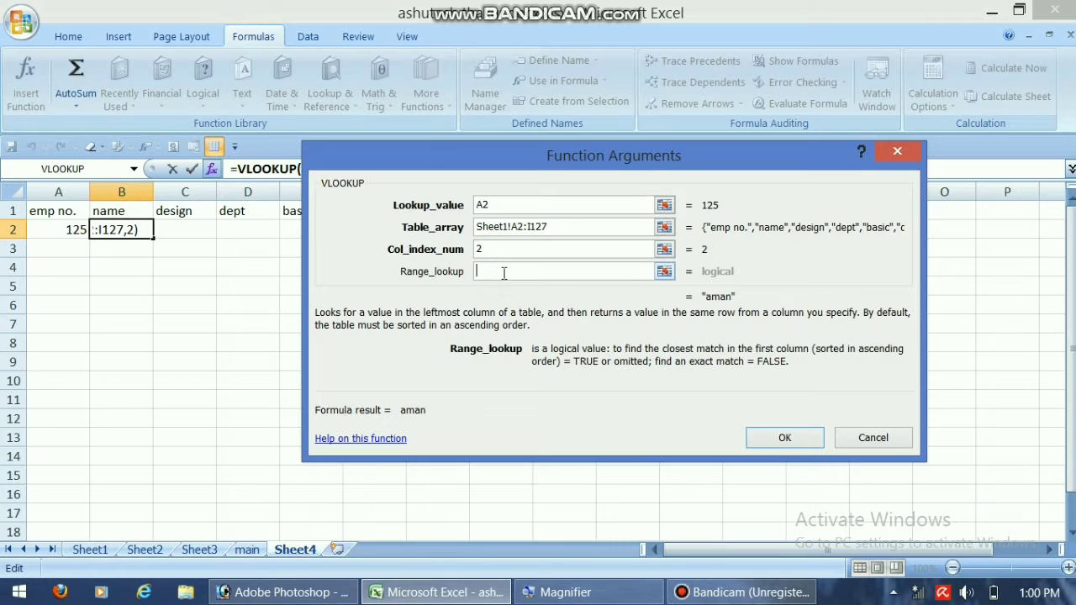
type("FALSE")
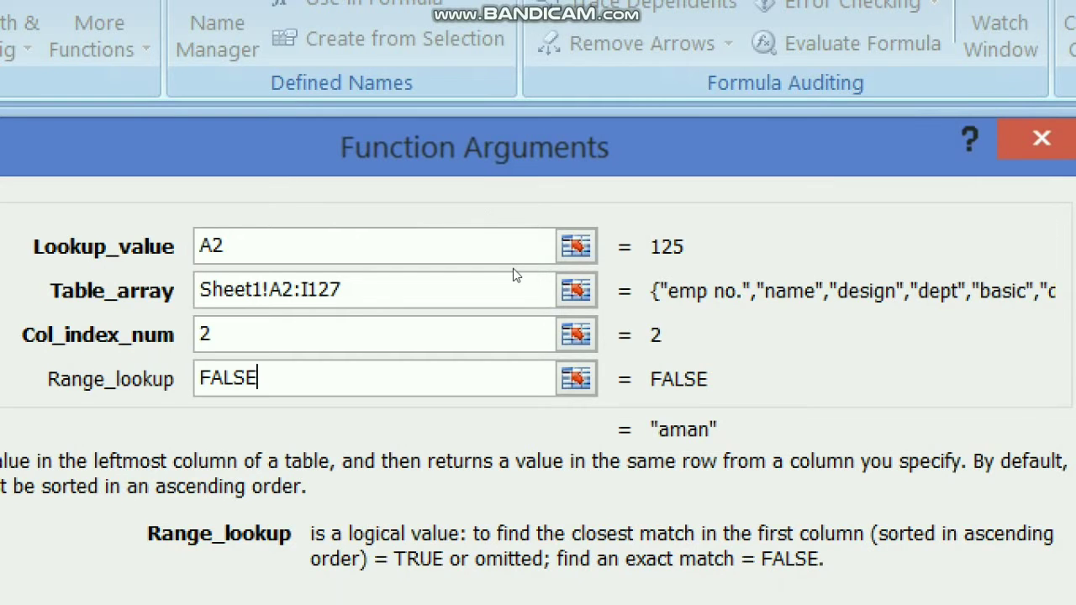
key("super+minus")
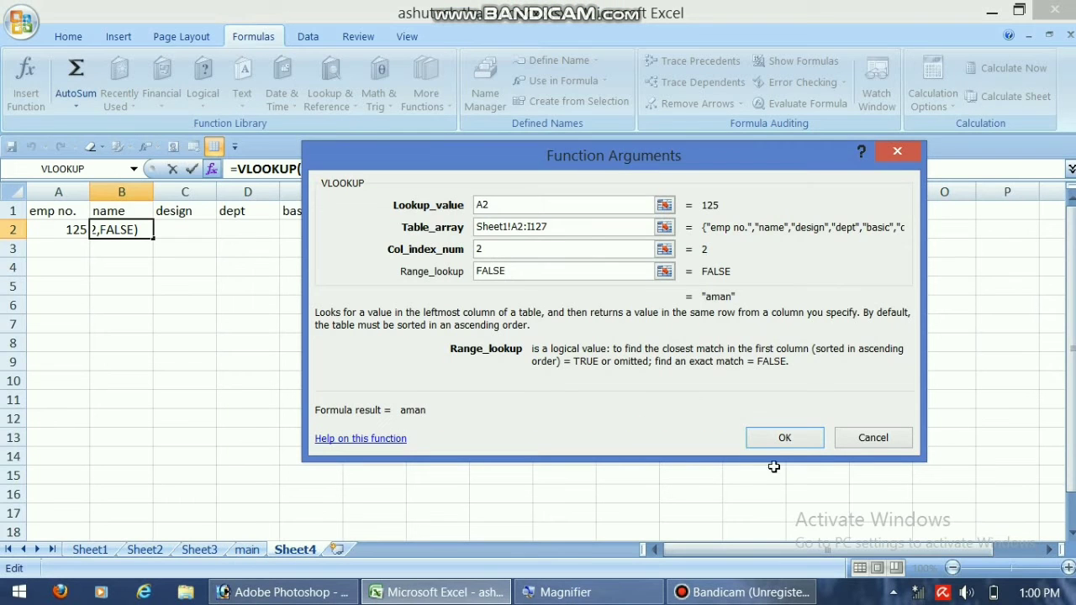
left_click(777, 439)
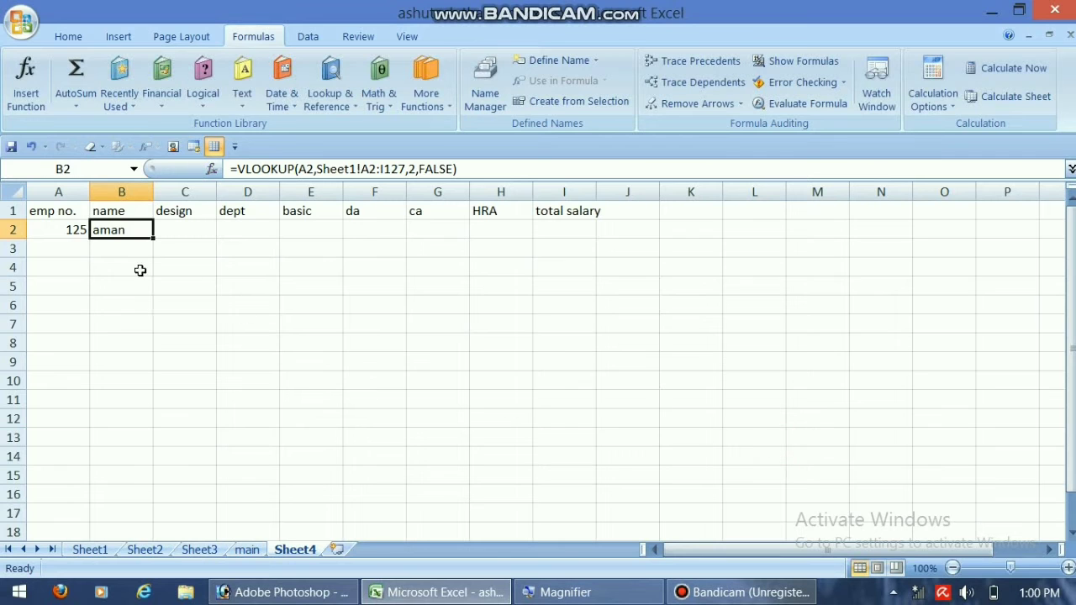
Step: Check the name returned in Sheet4 against employee number 125's record in the Sheet1 salary table
left_click(1022, 568)
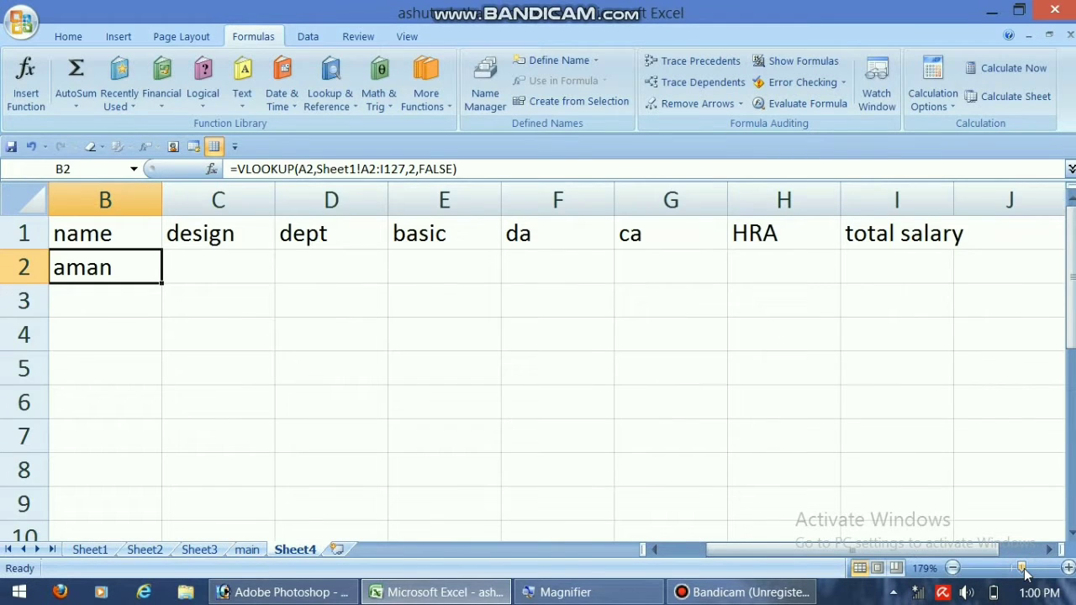
left_click(654, 549)
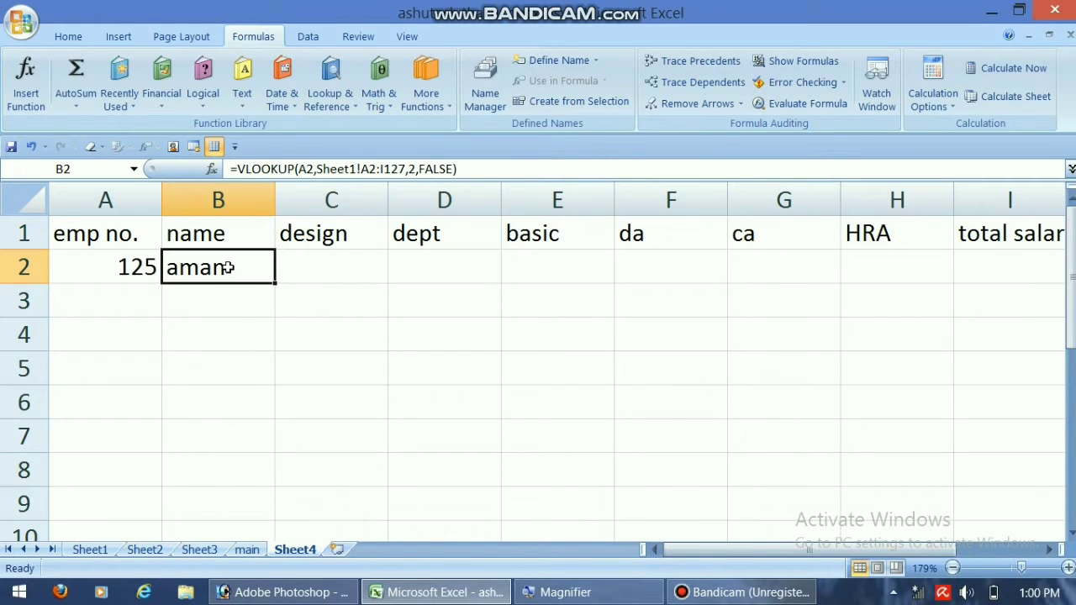
left_click(89, 549)
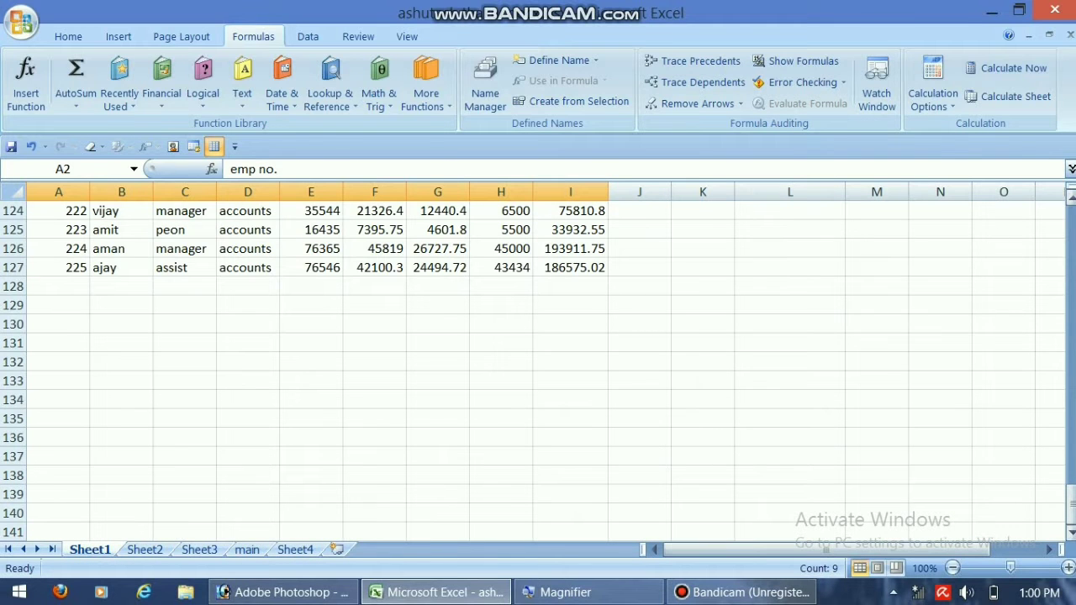
left_click(1071, 196)
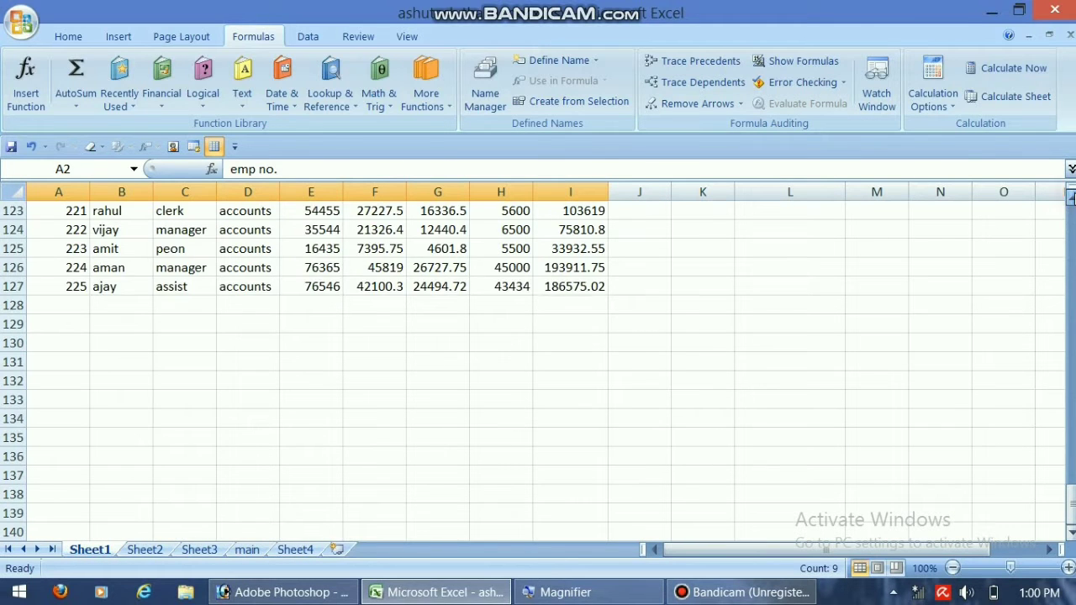
left_click_drag(1071, 196, 1070, 196)
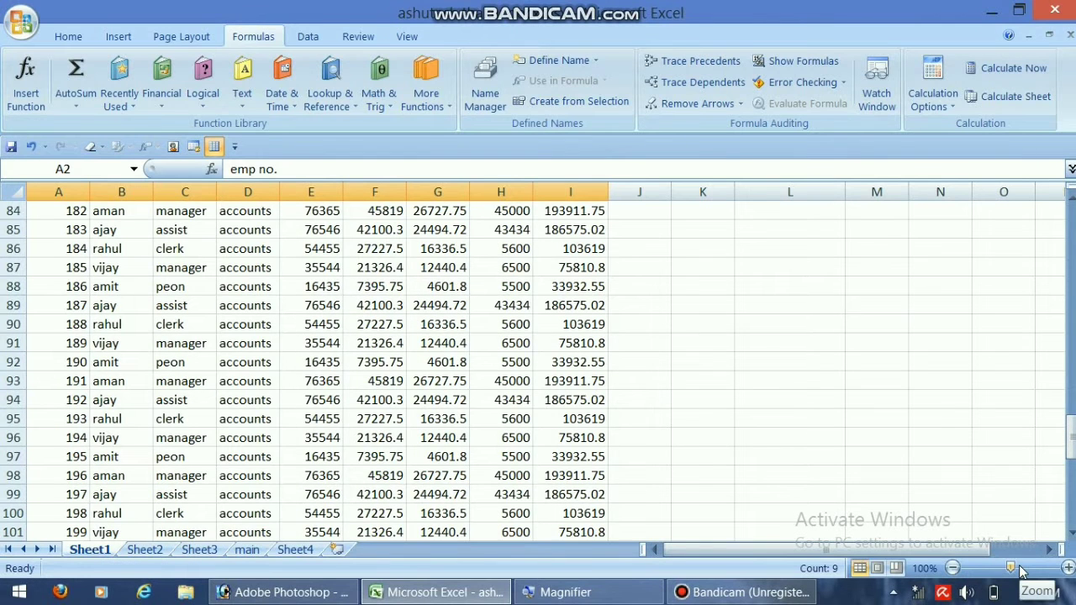
left_click(1020, 571)
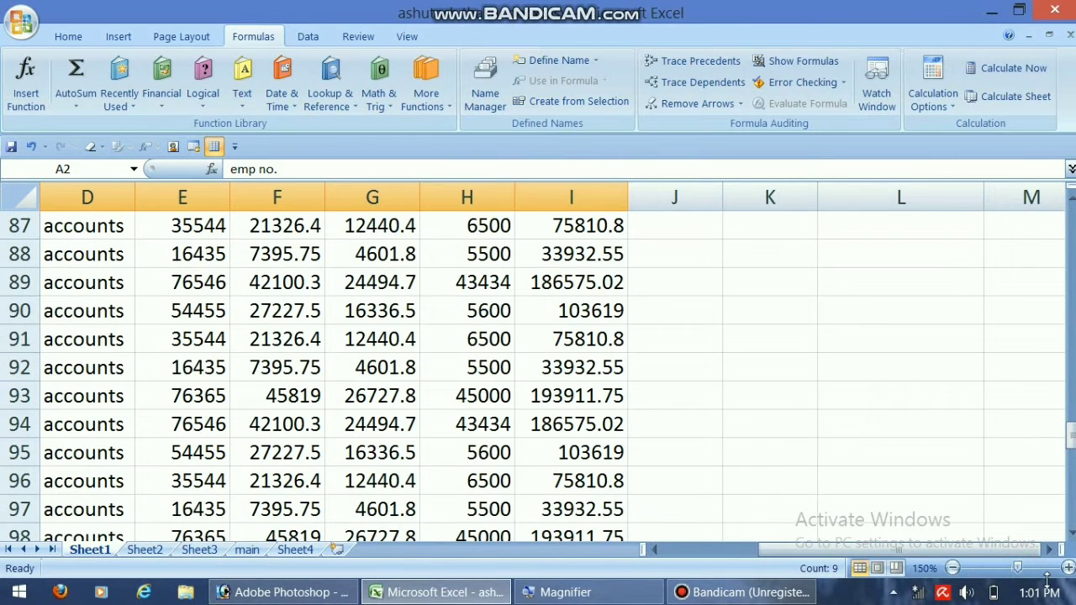
left_click(799, 550)
left_click_drag(799, 550, 654, 551)
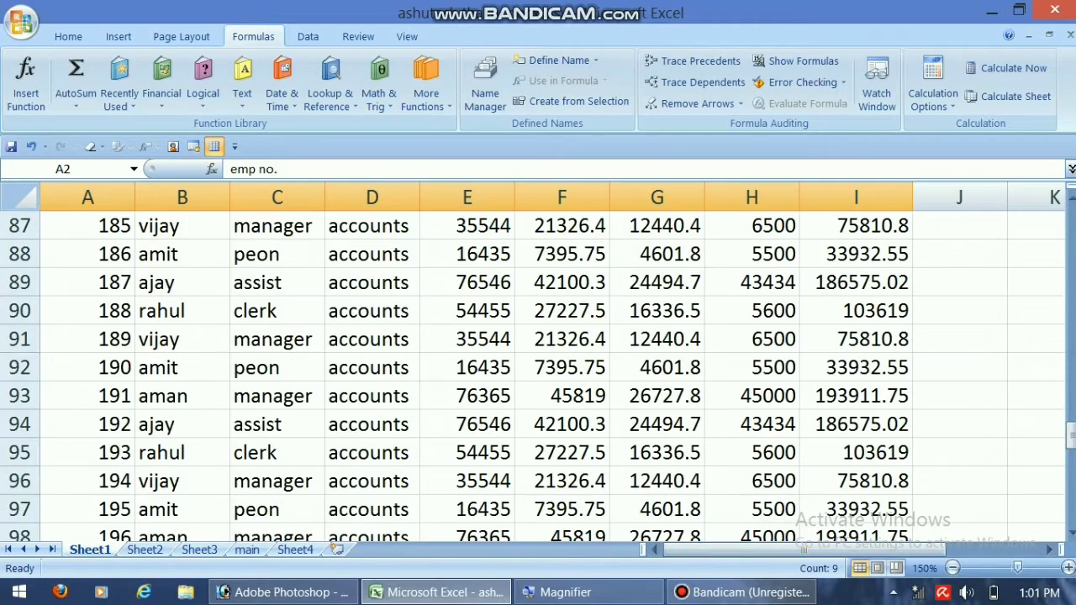
left_click(1070, 197)
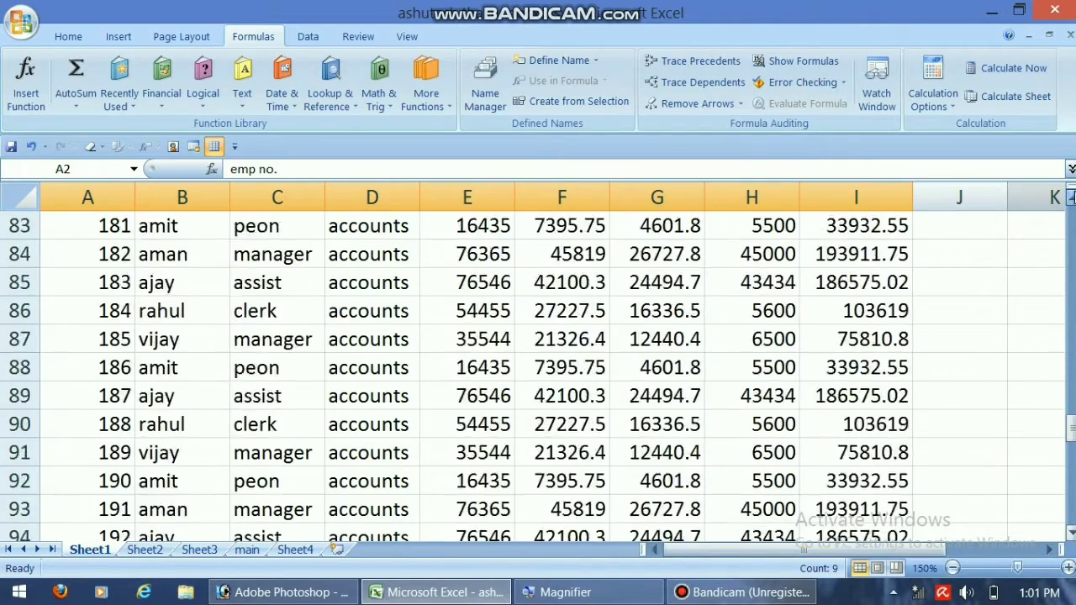
left_click_drag(1069, 197, 1070, 197)
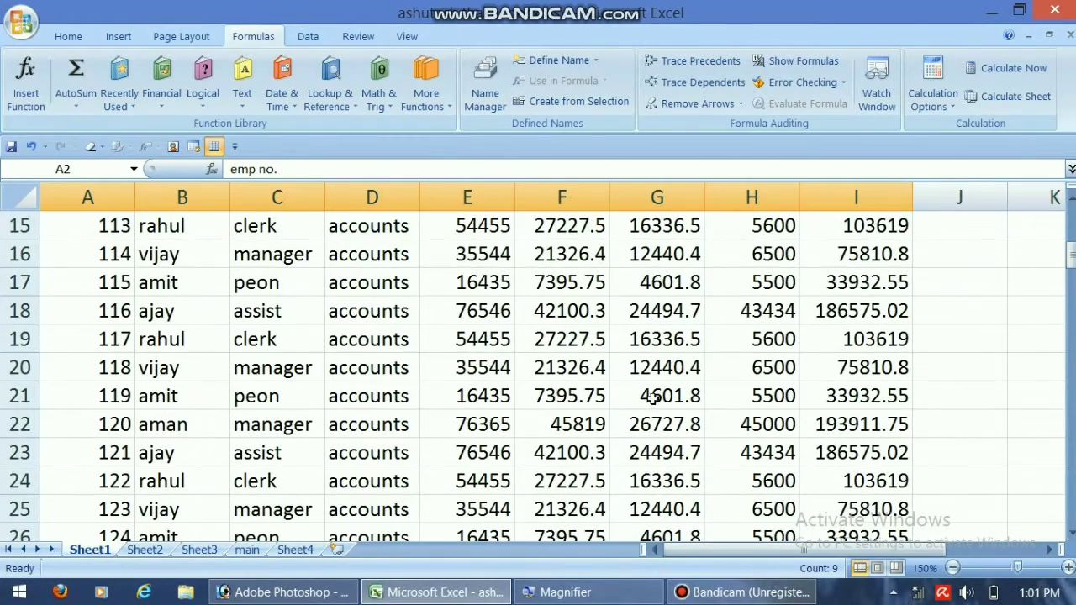
left_click_drag(1070, 534, 1070, 534)
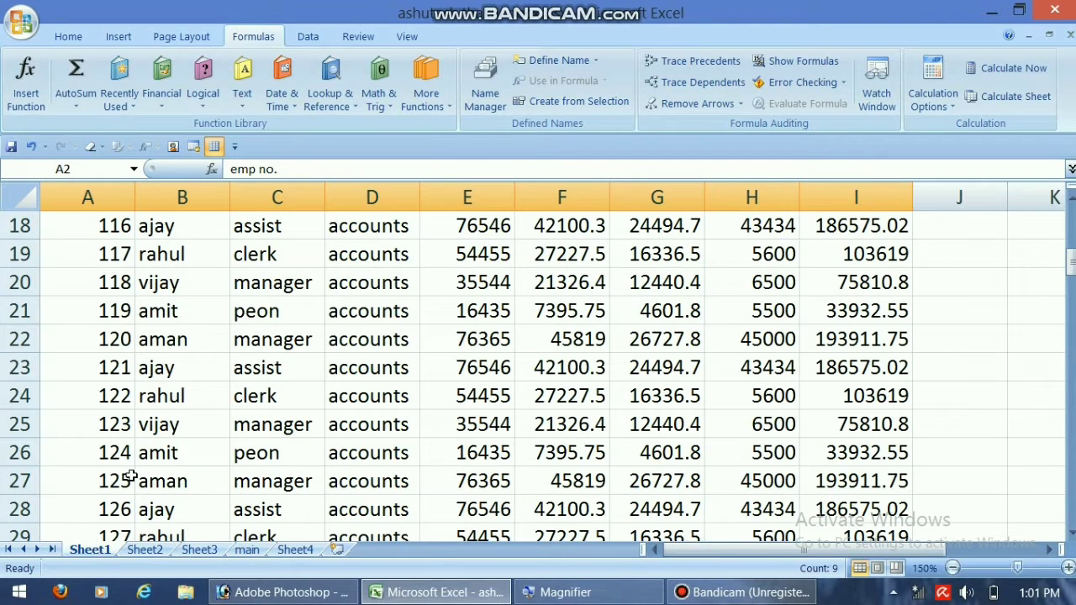
left_click(179, 476)
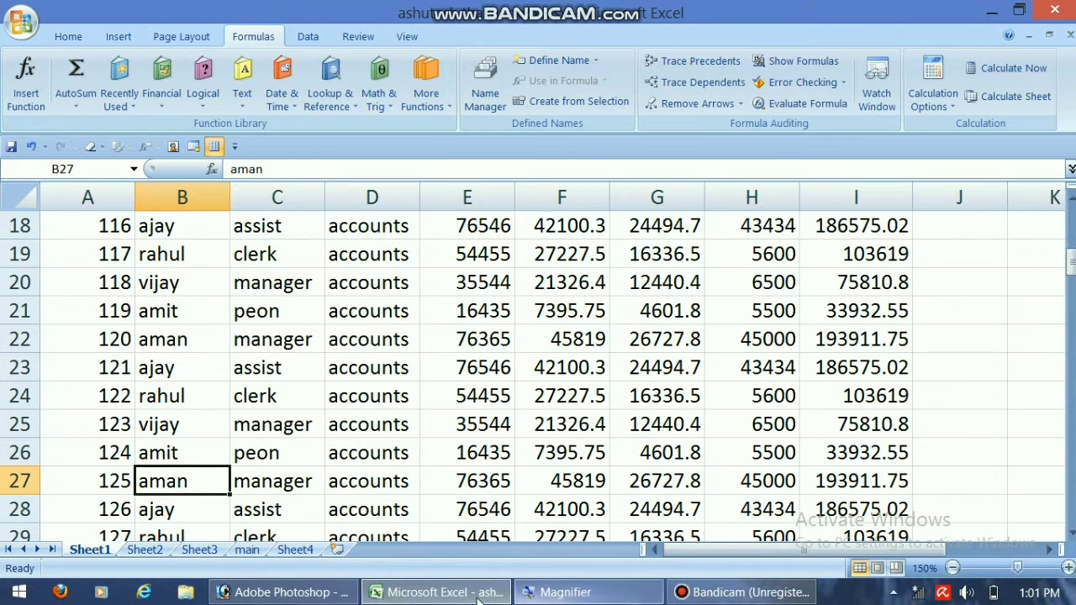
Step: Insert the VLOOKUP function from the Lookup & Reference category in the design cell C2 of Sheet4
left_click(284, 551)
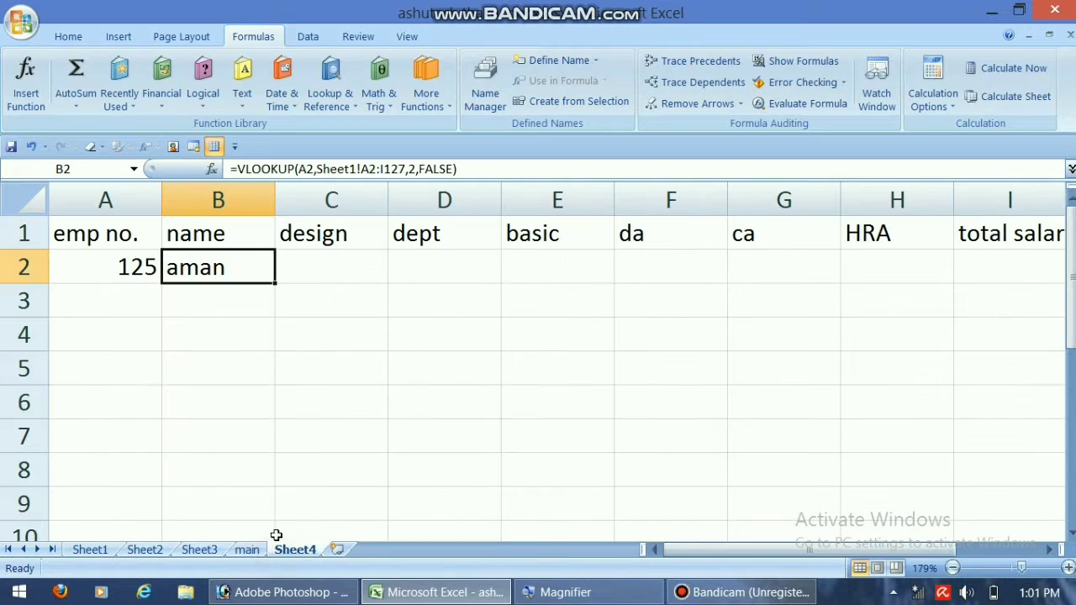
left_click(307, 273)
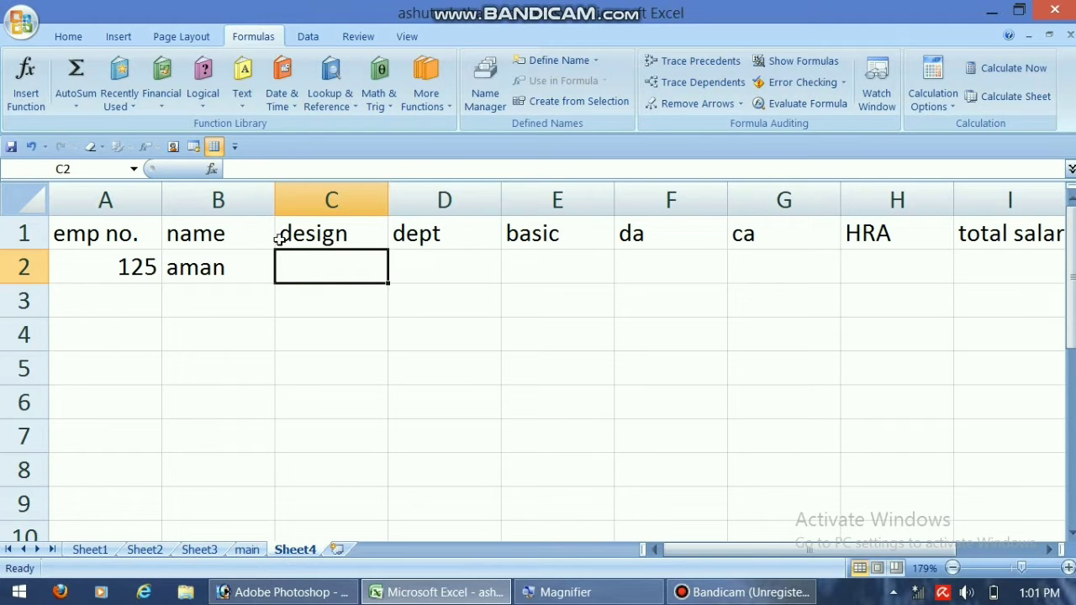
left_click(38, 97)
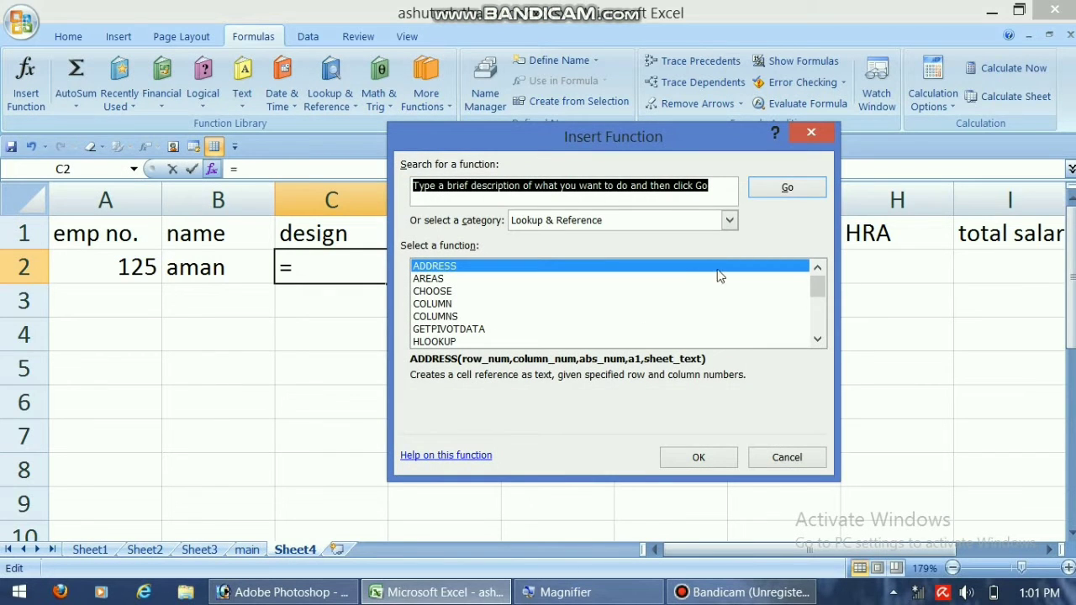
left_click_drag(816, 286, 816, 321)
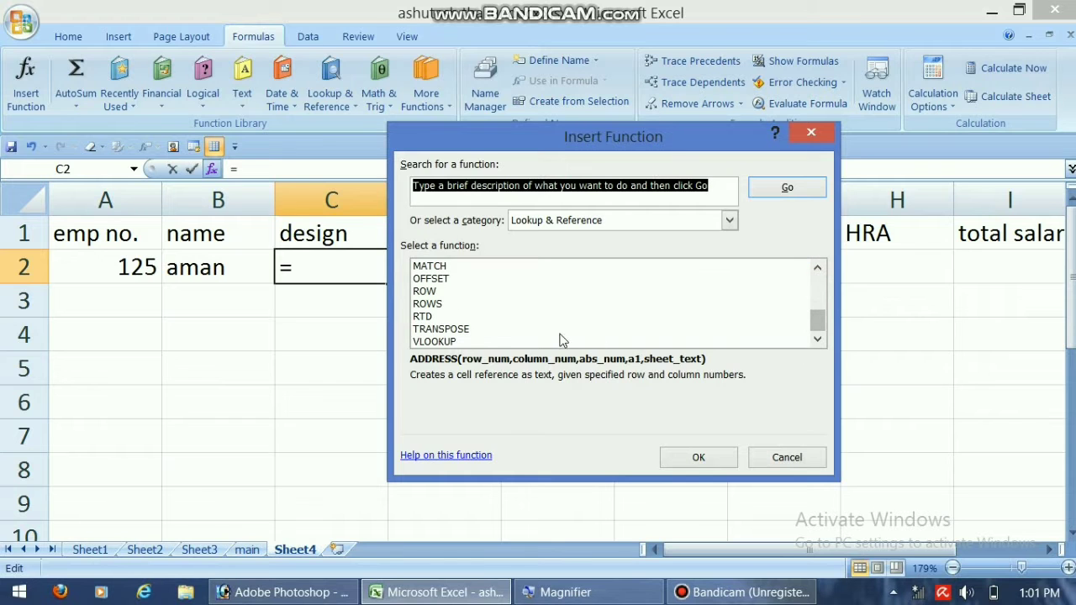
left_click(445, 342)
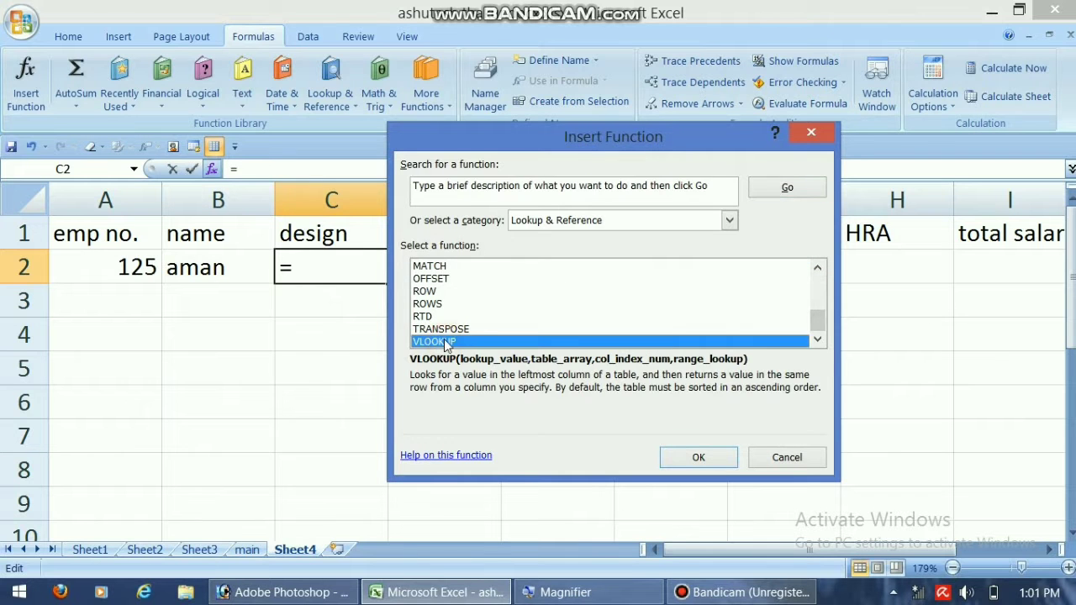
left_click(712, 454)
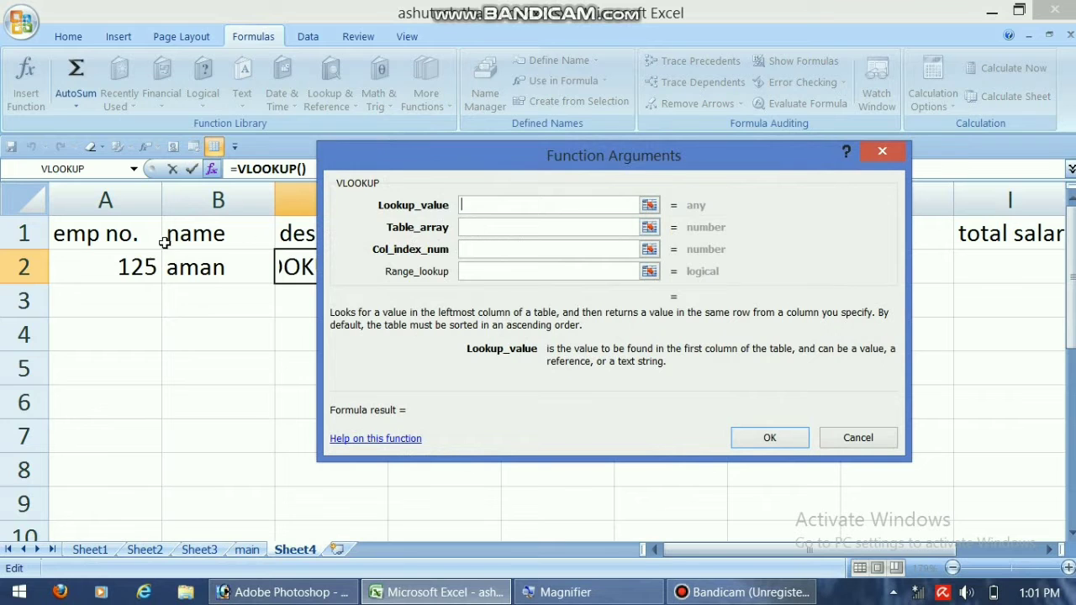
Step: Set the lookup value to A2 and the table array to Sheet1!A2:I127 for the design VLOOKUP
left_click(132, 264)
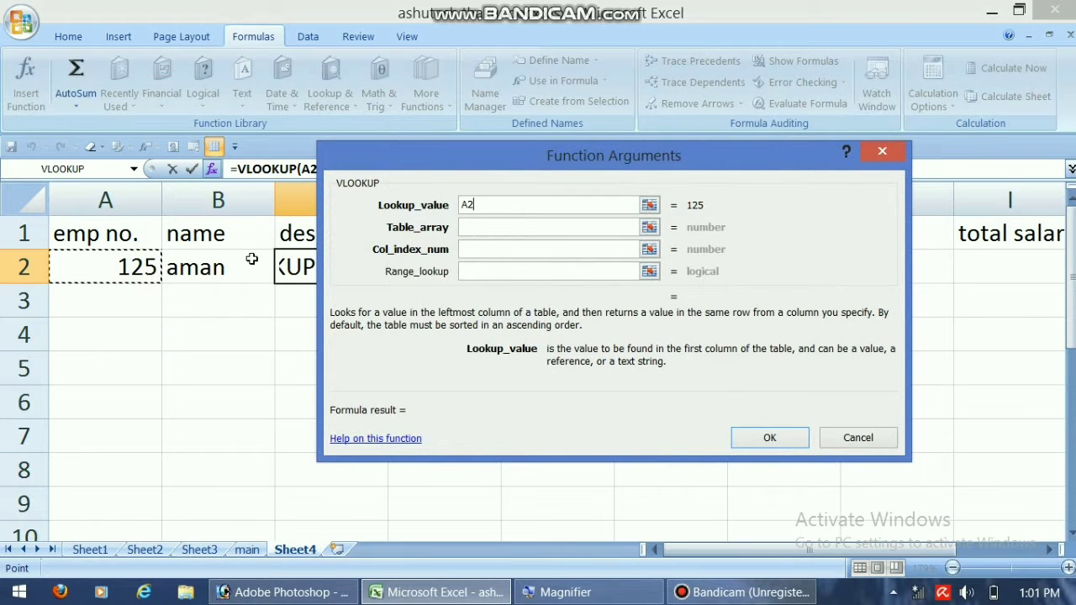
left_click(487, 229)
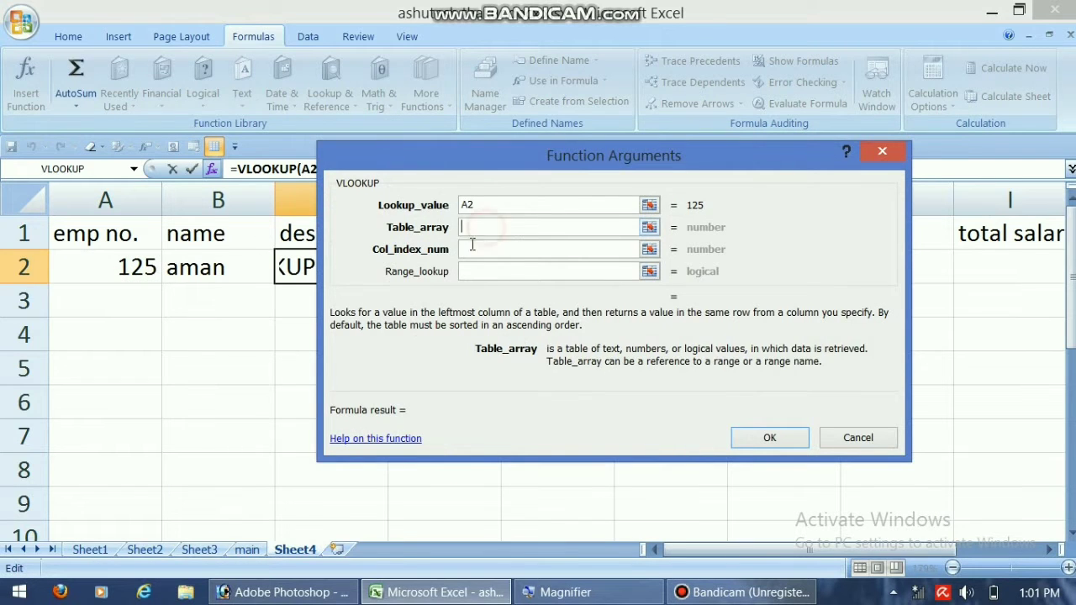
left_click(99, 551)
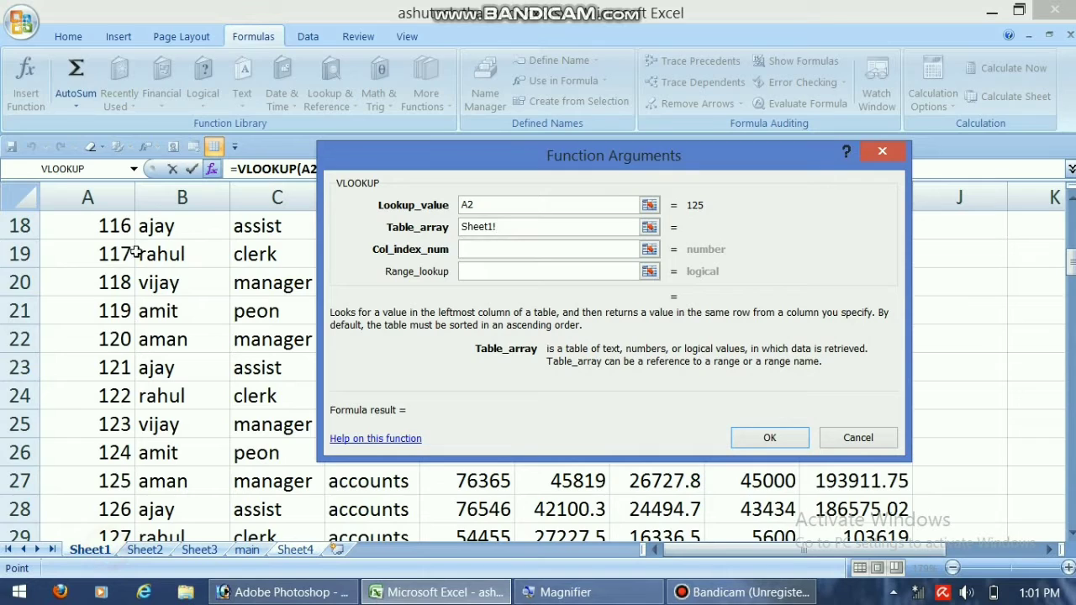
scroll(185, 311, "up", 6)
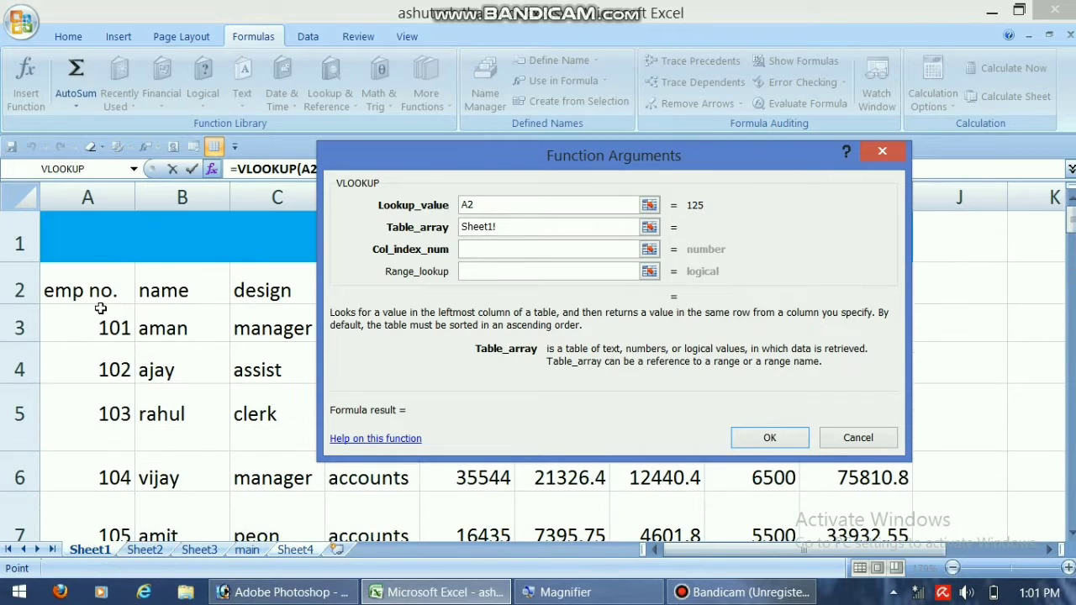
left_click_drag(96, 288, 780, 472)
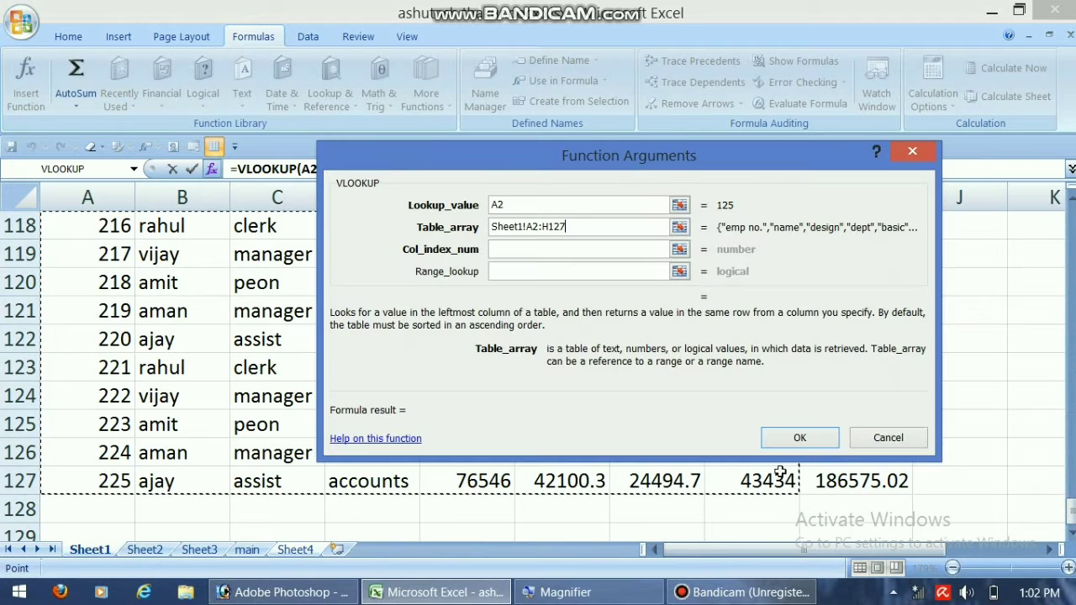
key("shift+Right")
Step: Set the column index to 3 and the range lookup to FALSE, and complete the design formula
left_click(513, 245)
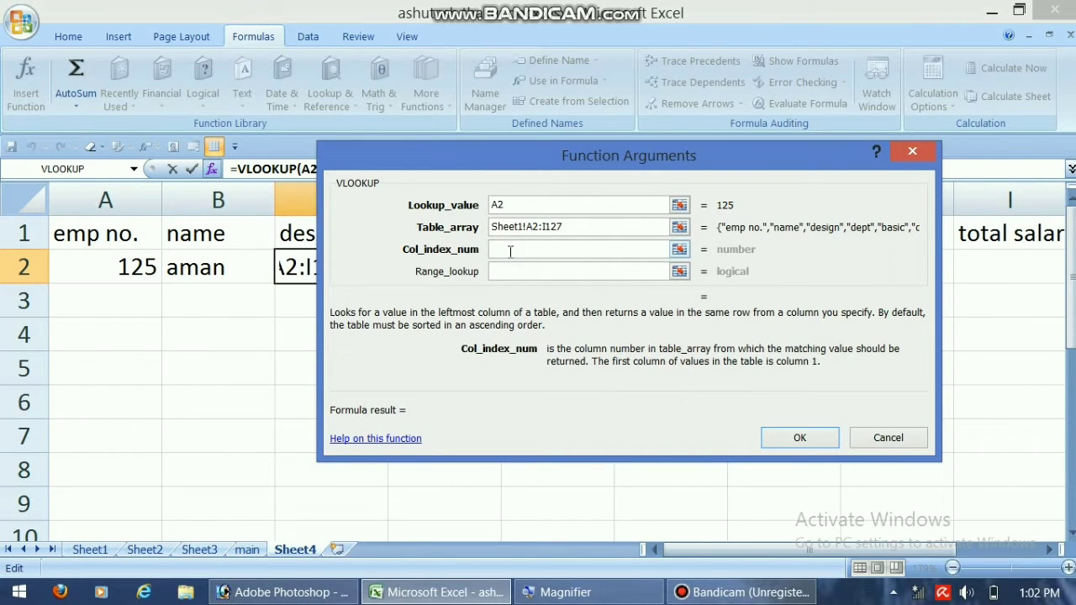
type("3")
left_click(502, 272)
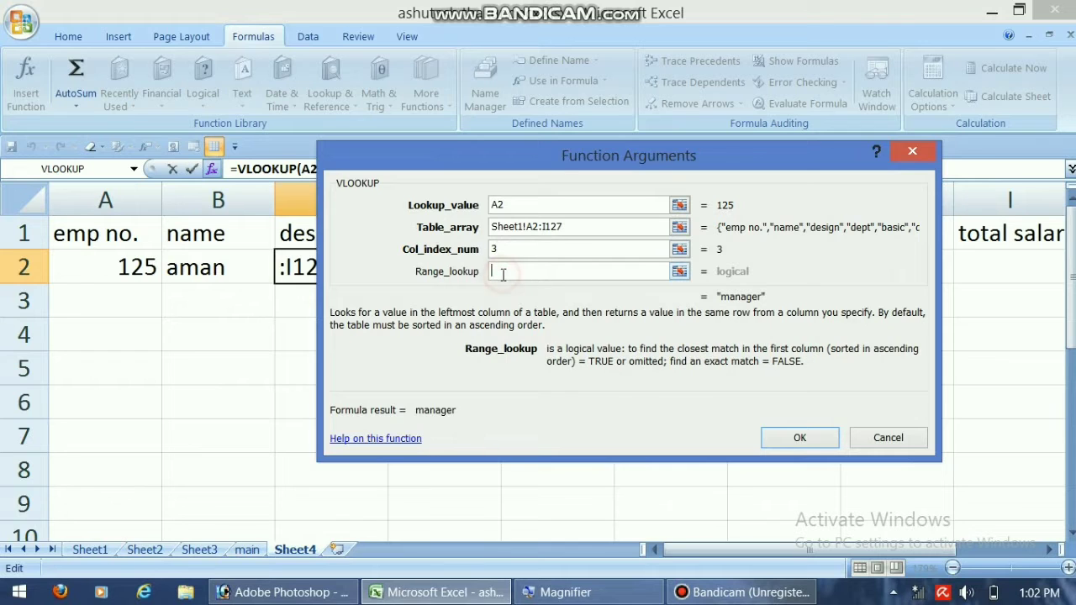
type("FALSE")
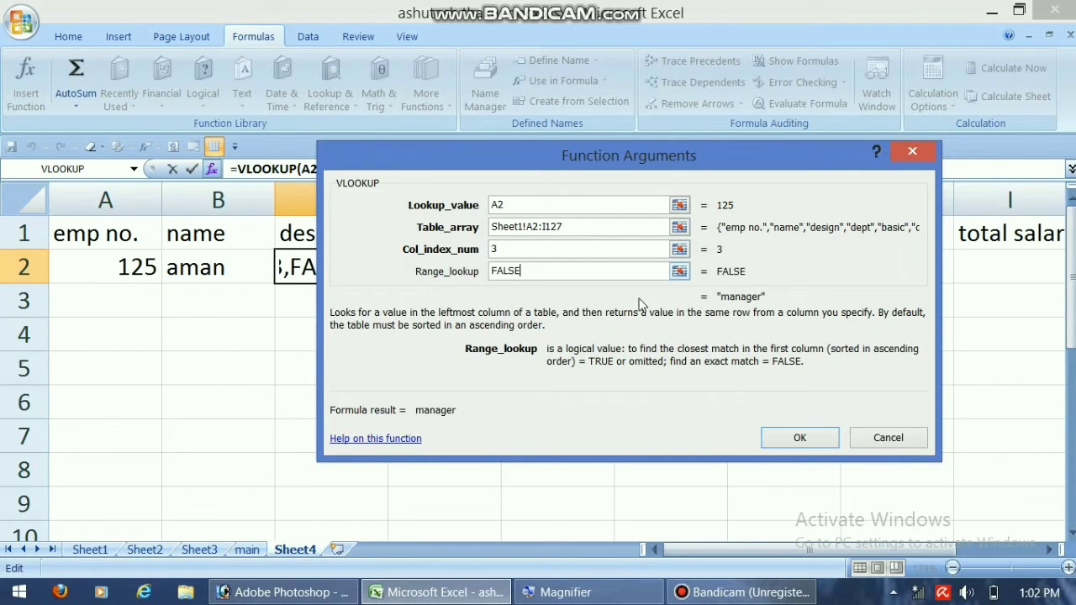
left_click(800, 438)
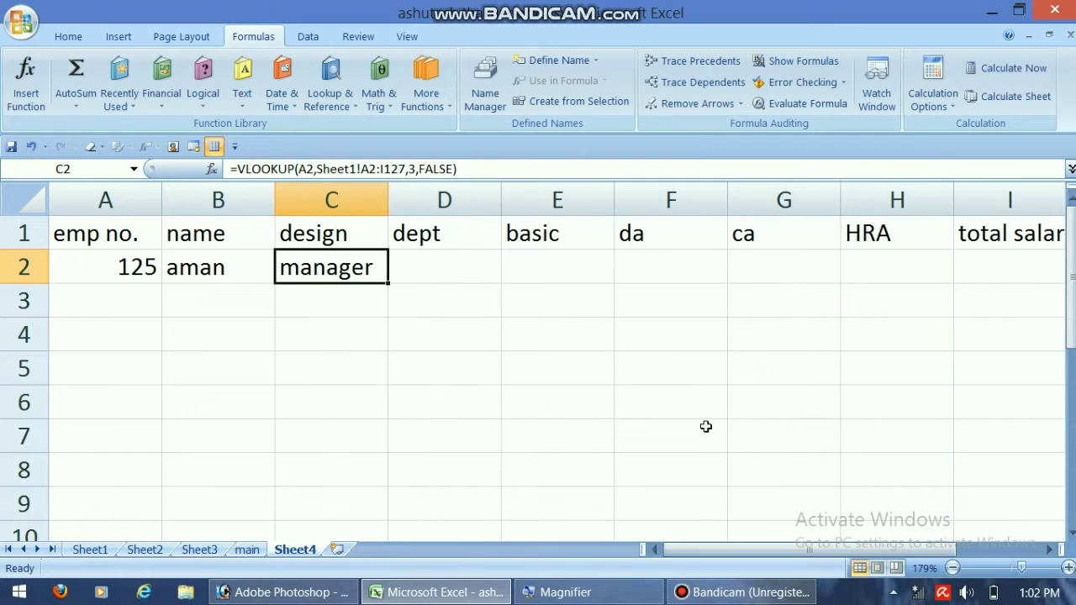
Step: Enter the formula =VLOOKUP(A2,Sheet1!A2:I127,4,FALSE) in the dept cell D2 of Sheet4
left_click(443, 266)
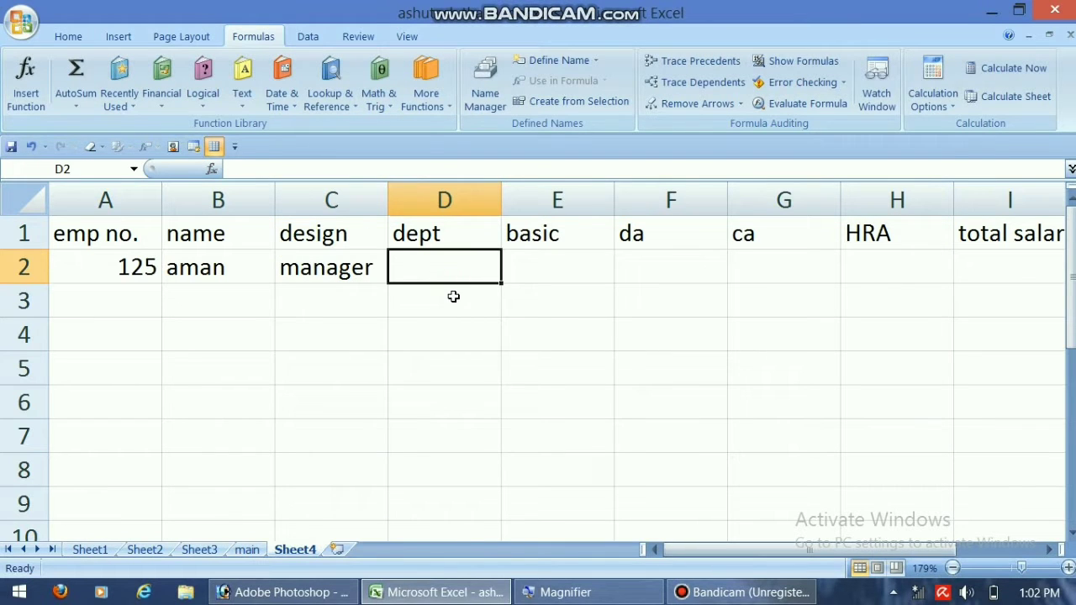
type("=V")
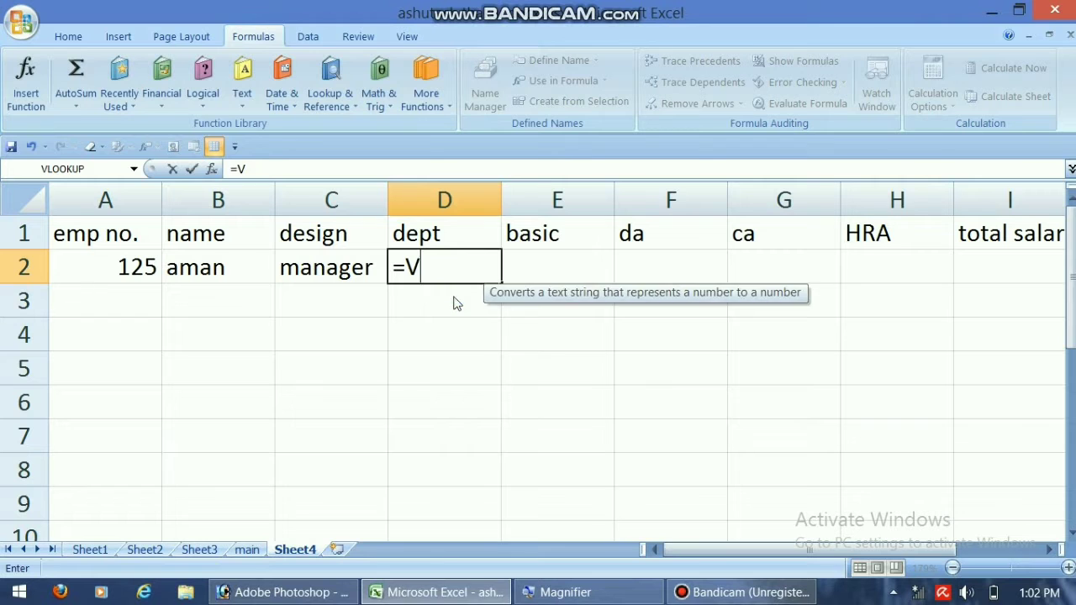
type("LOOKUP")
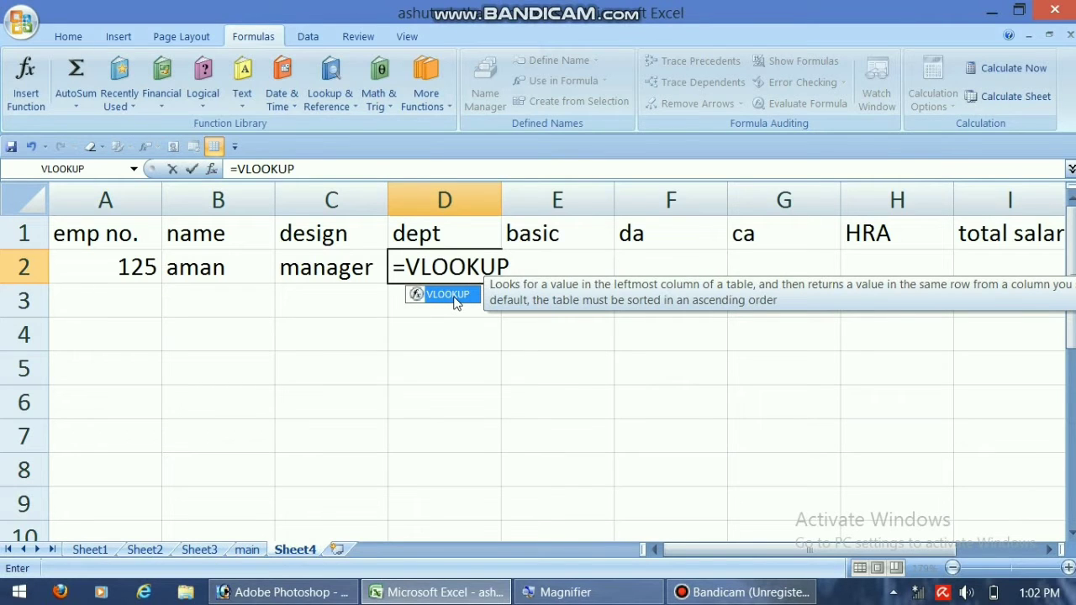
type("(")
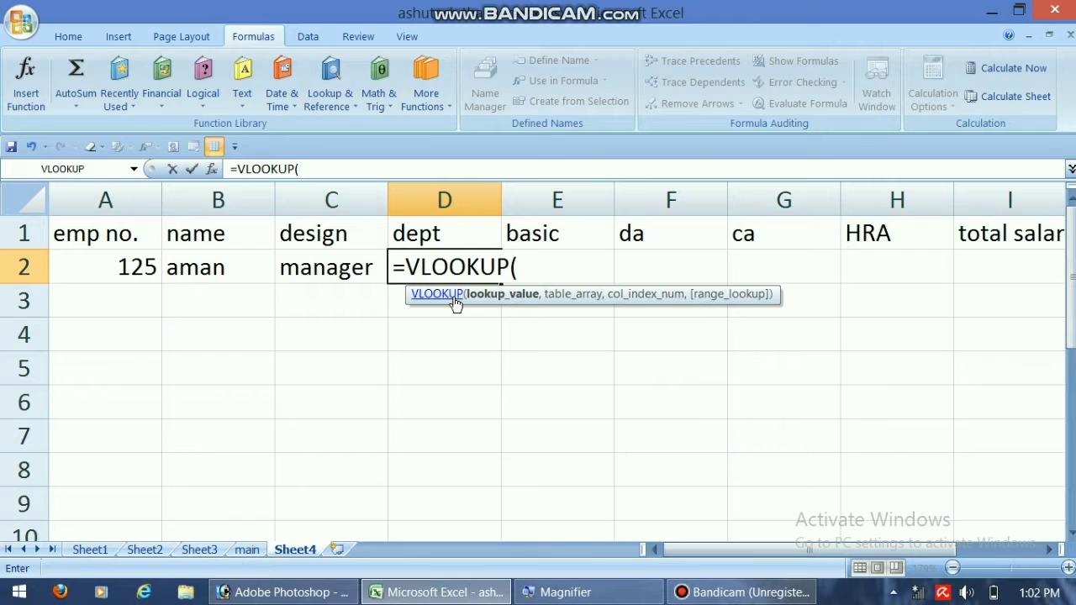
type("A2")
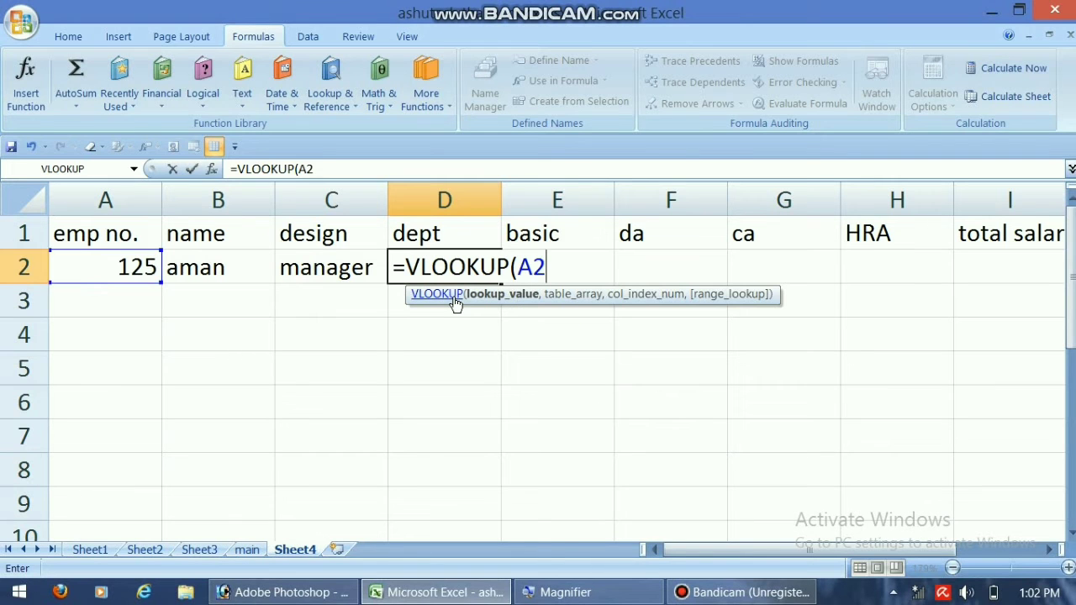
type(",")
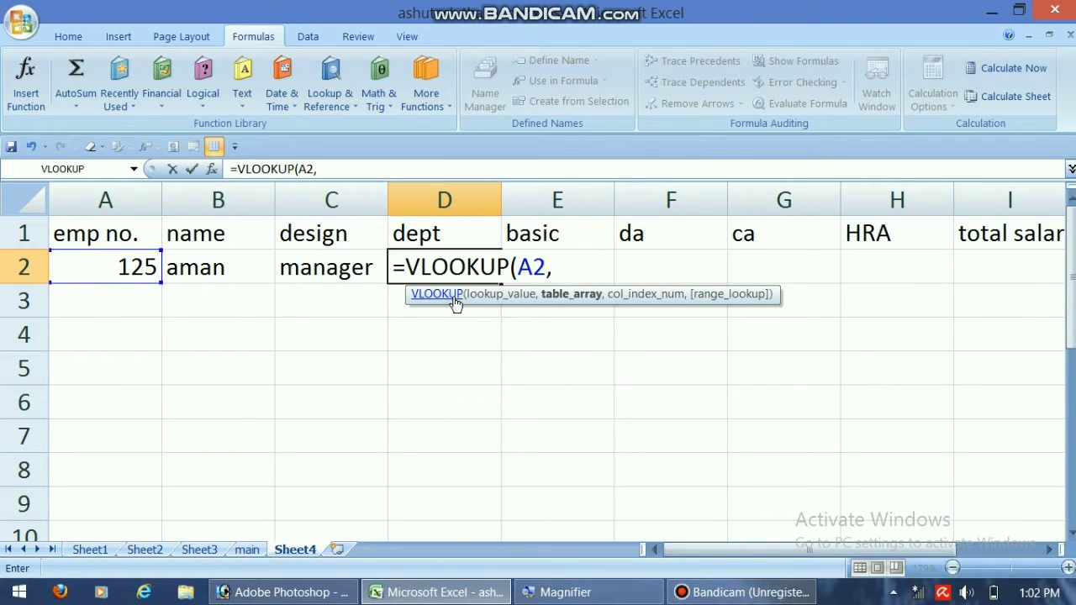
type("SHEET")
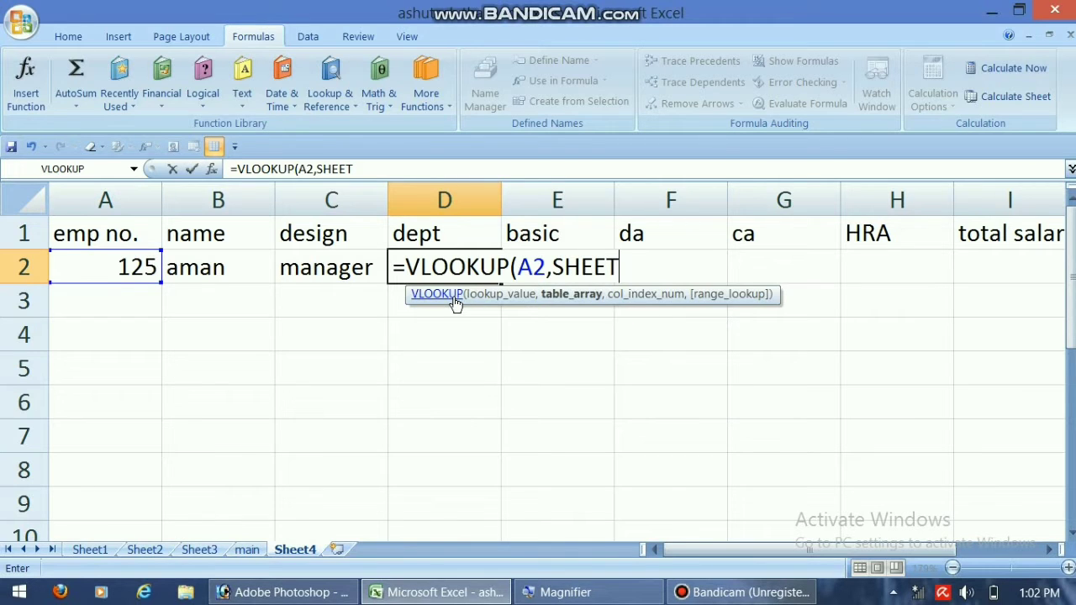
type("1!A2:")
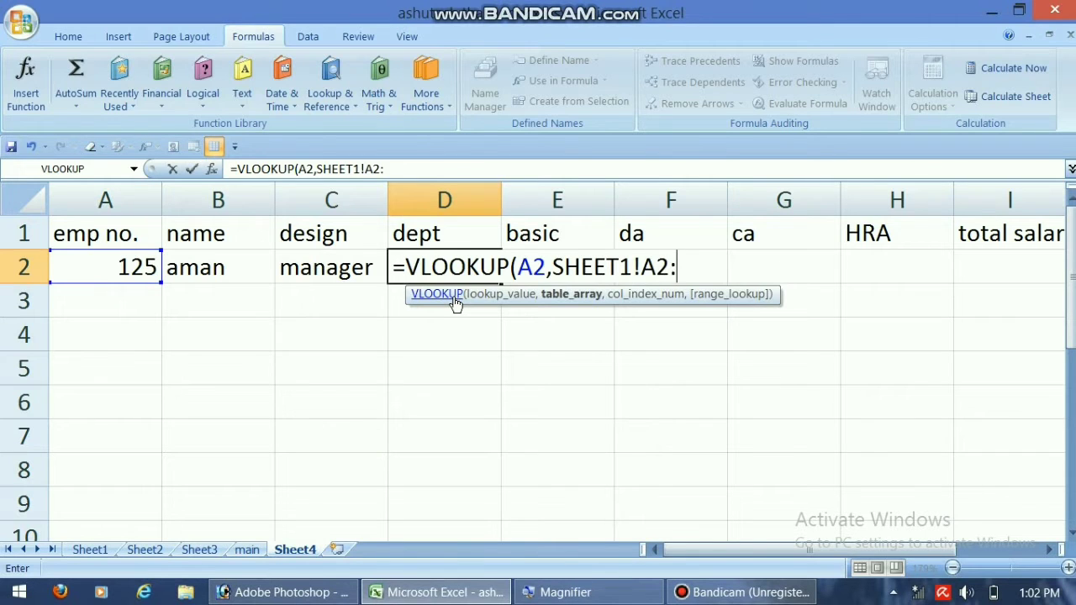
type("I127")
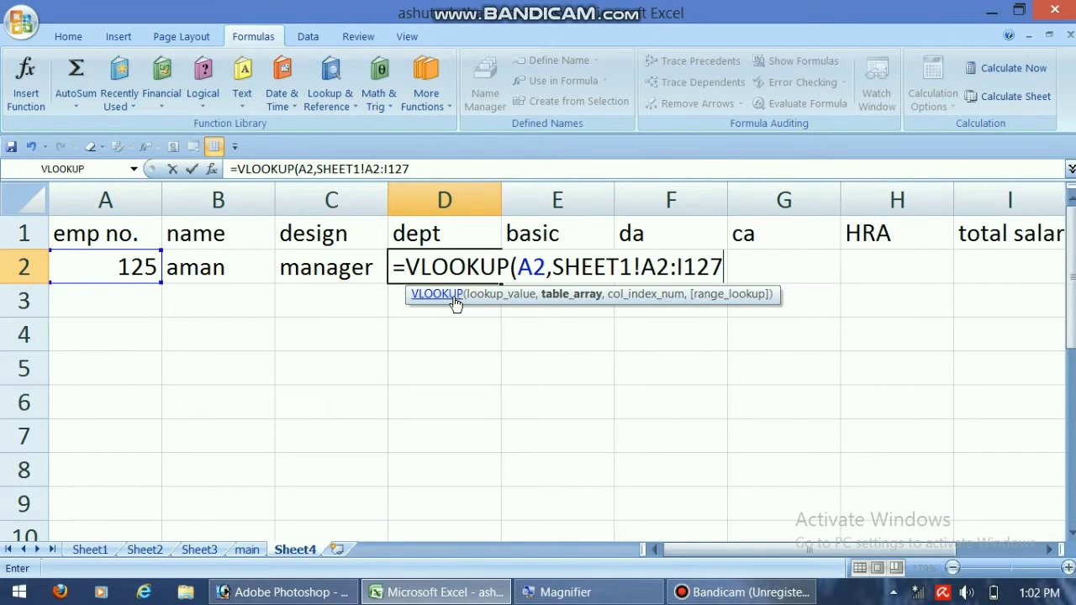
type(",")
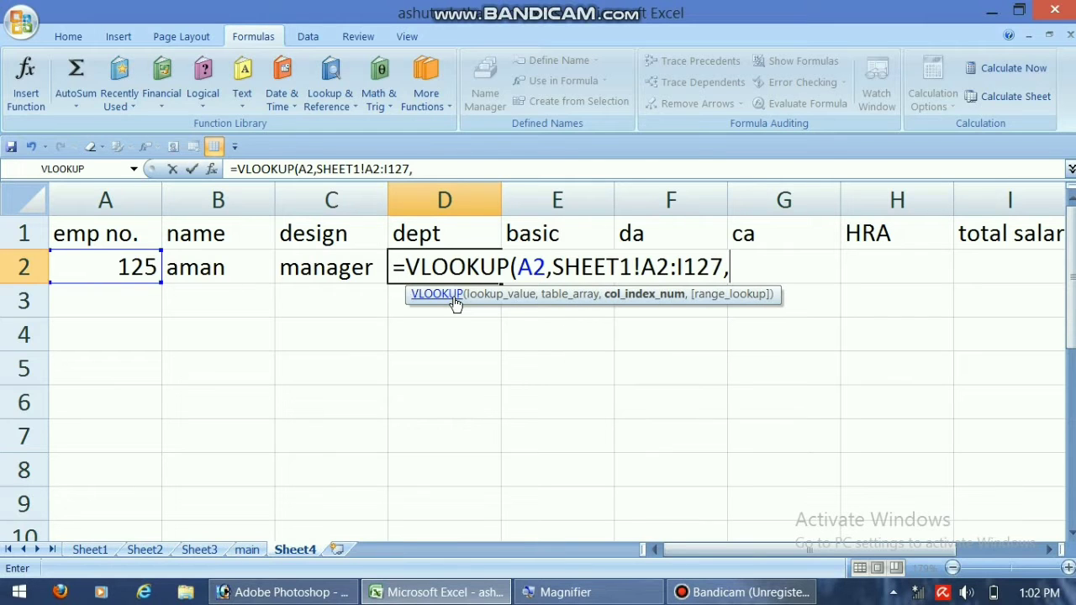
type("4,F")
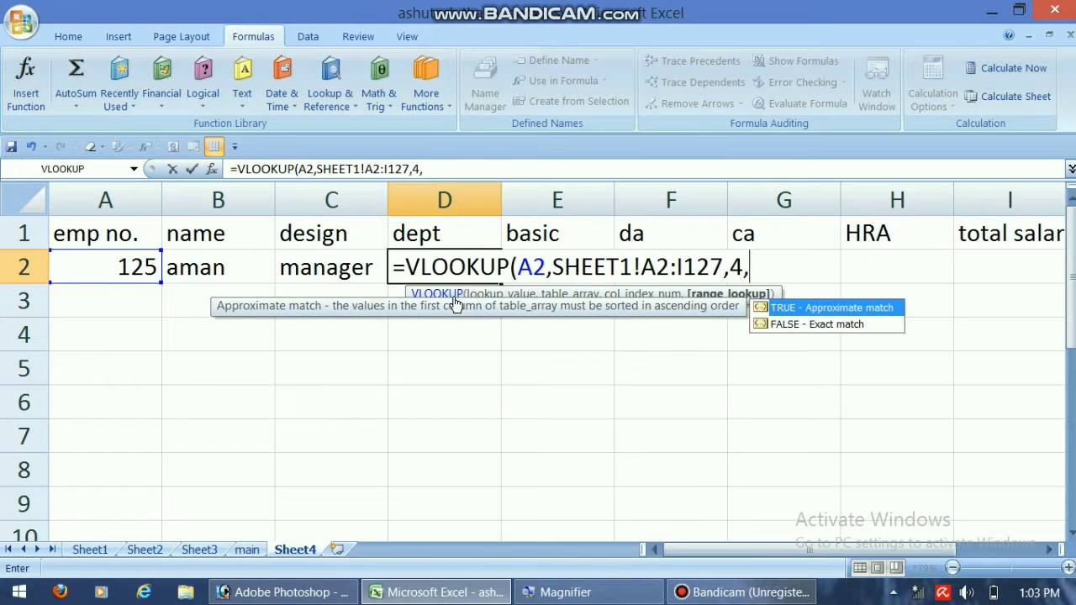
type("ALSE")
key("Return")
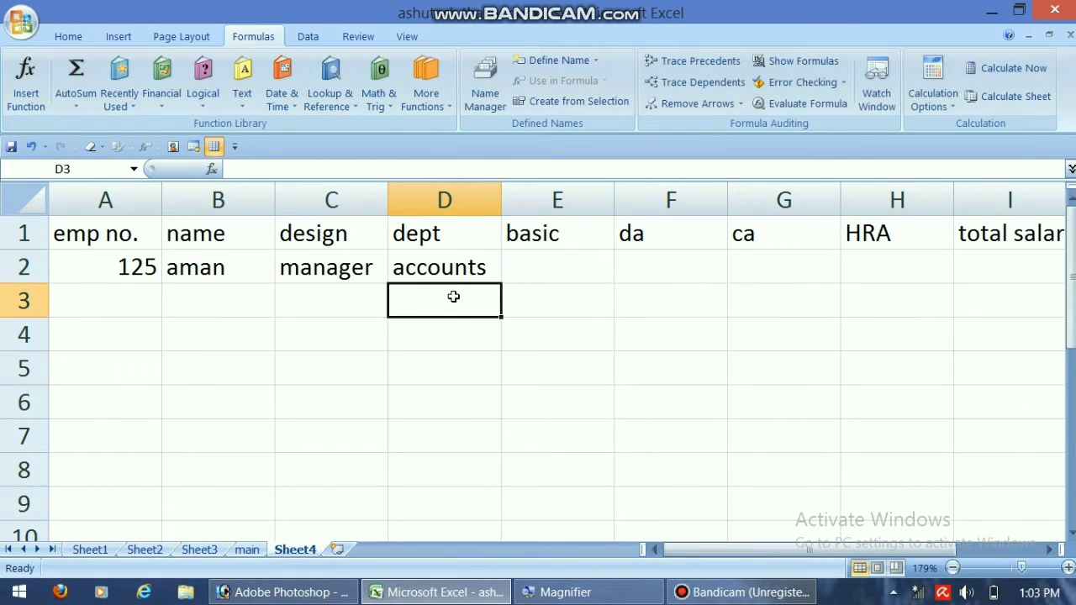
Step: Enter the formula =VLOOKUP(A2,Sheet1!A2:I127,5,FALSE) in the basic cell E2 of Sheet4
key("Up")
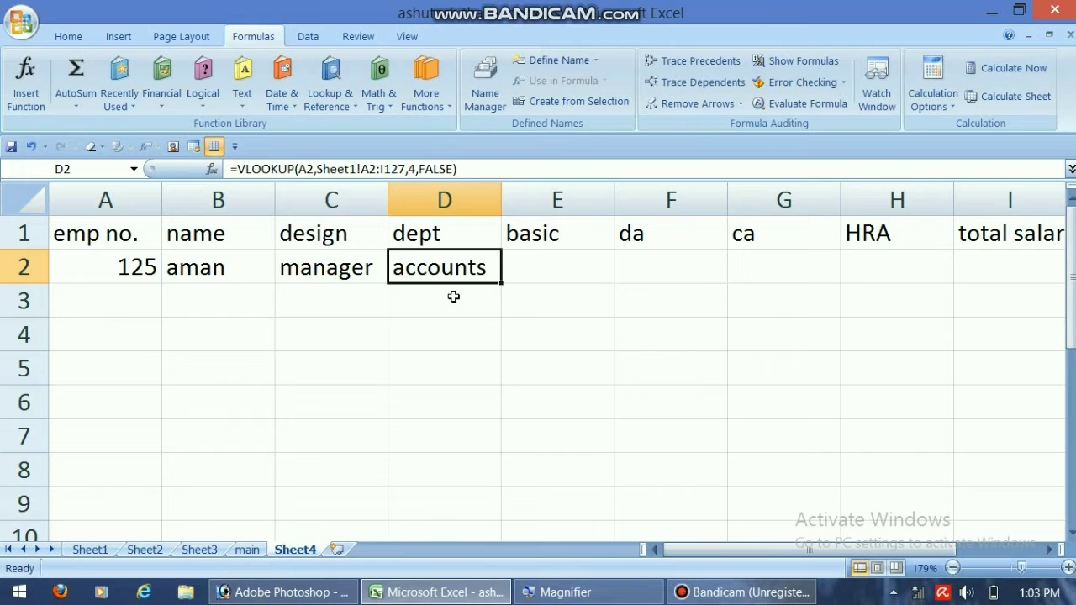
key("Right")
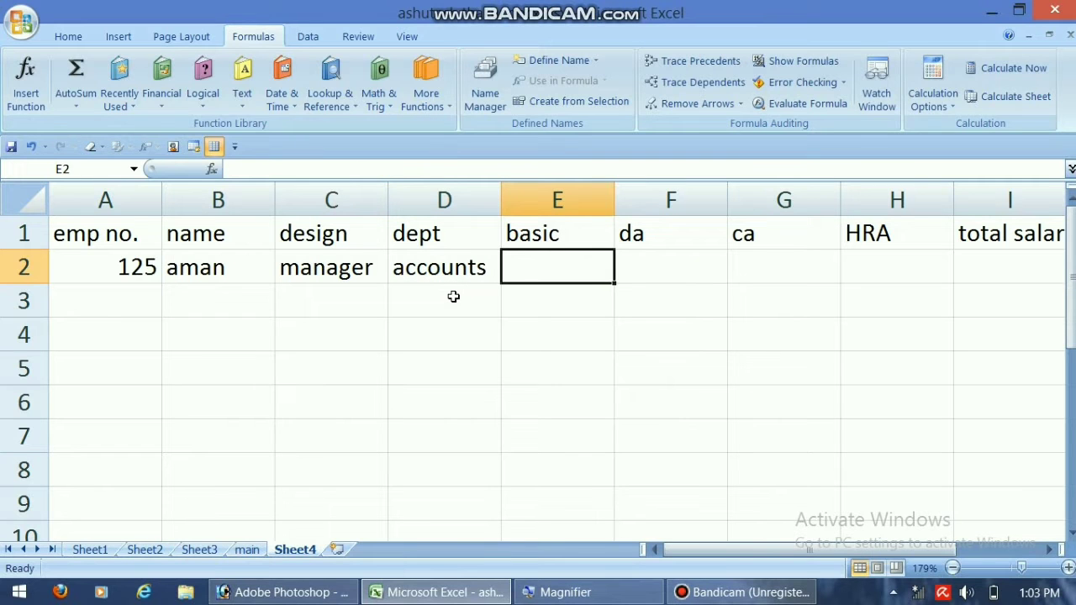
type("=VLOOJ")
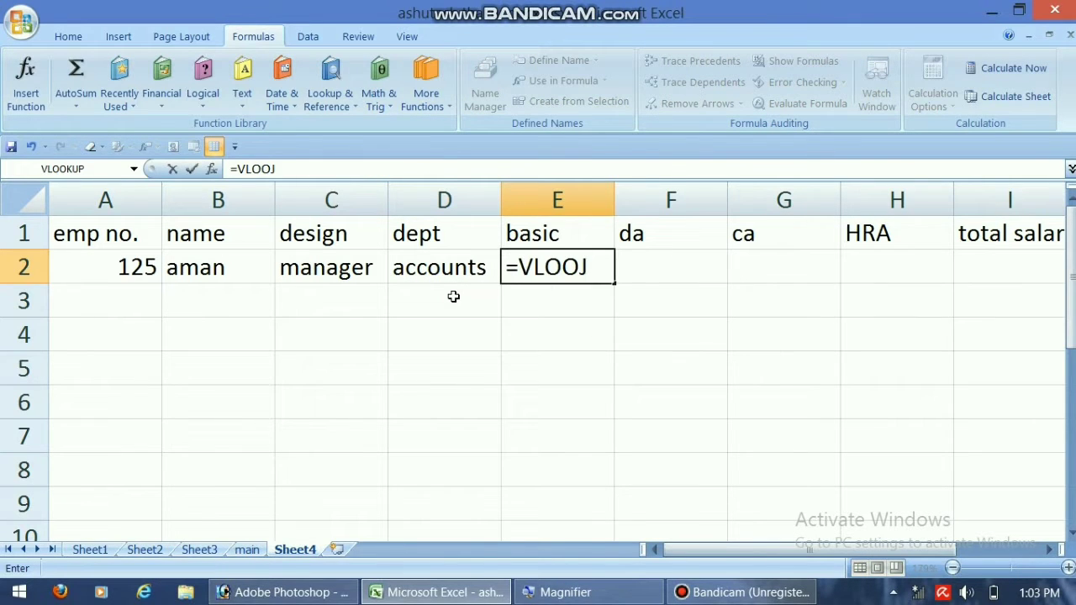
key("BackSpace")
type("KU")
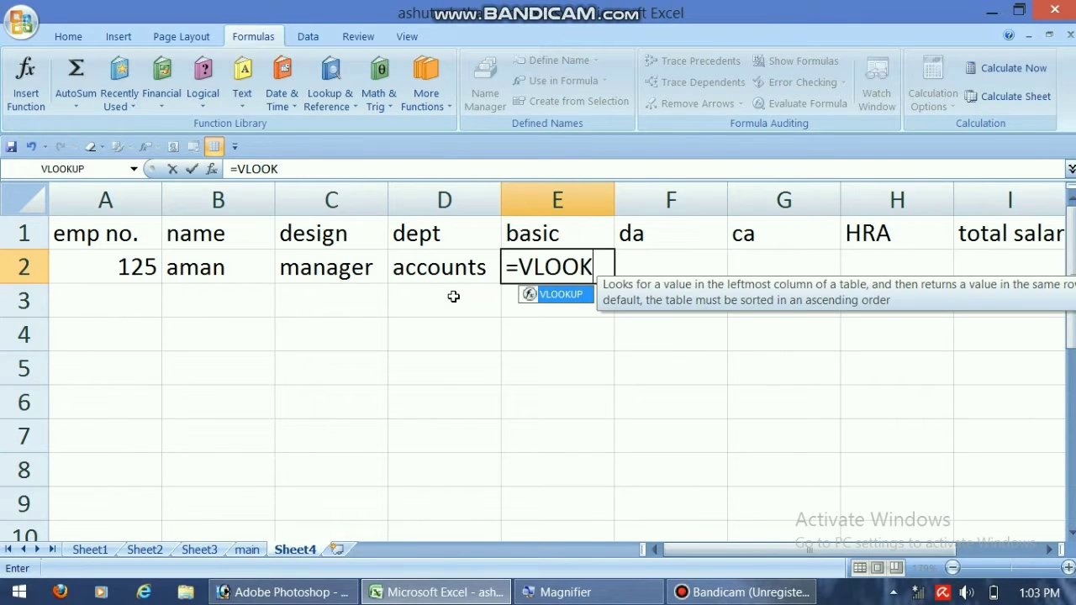
type("P(")
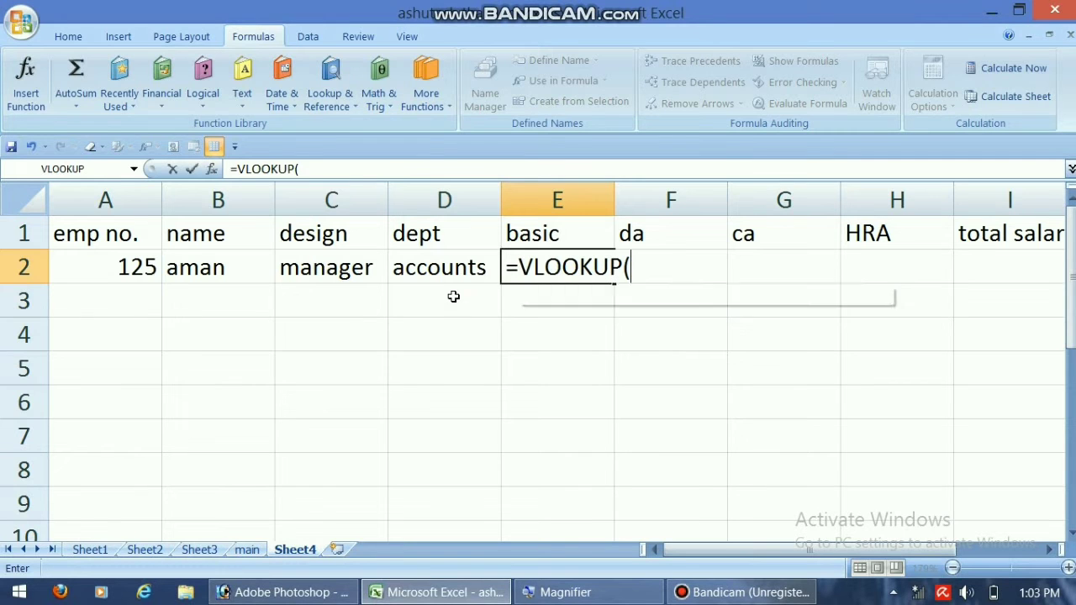
type("A2,")
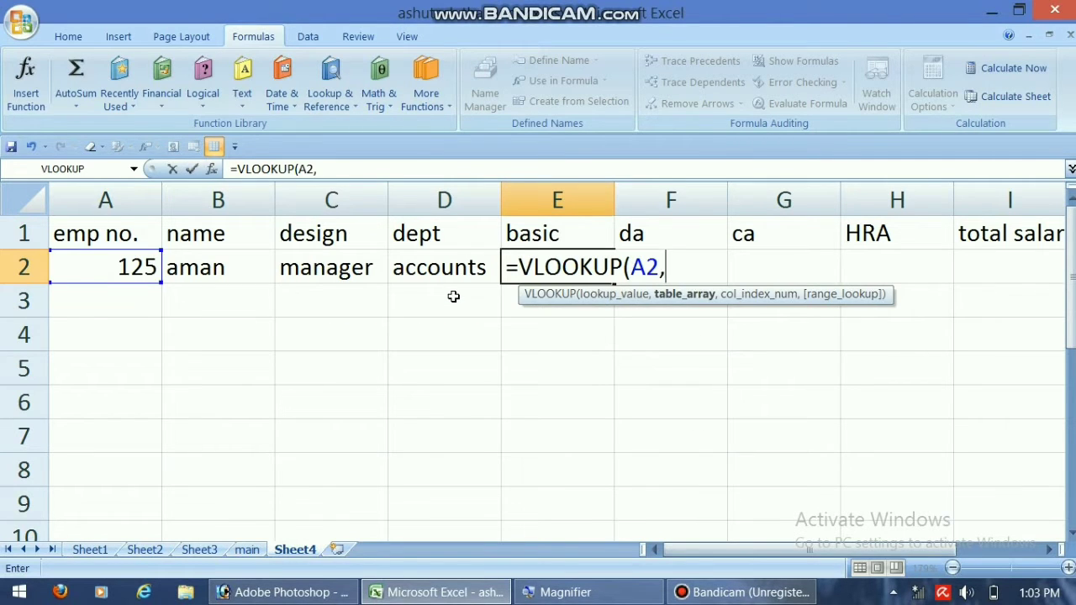
type("SHEET1")
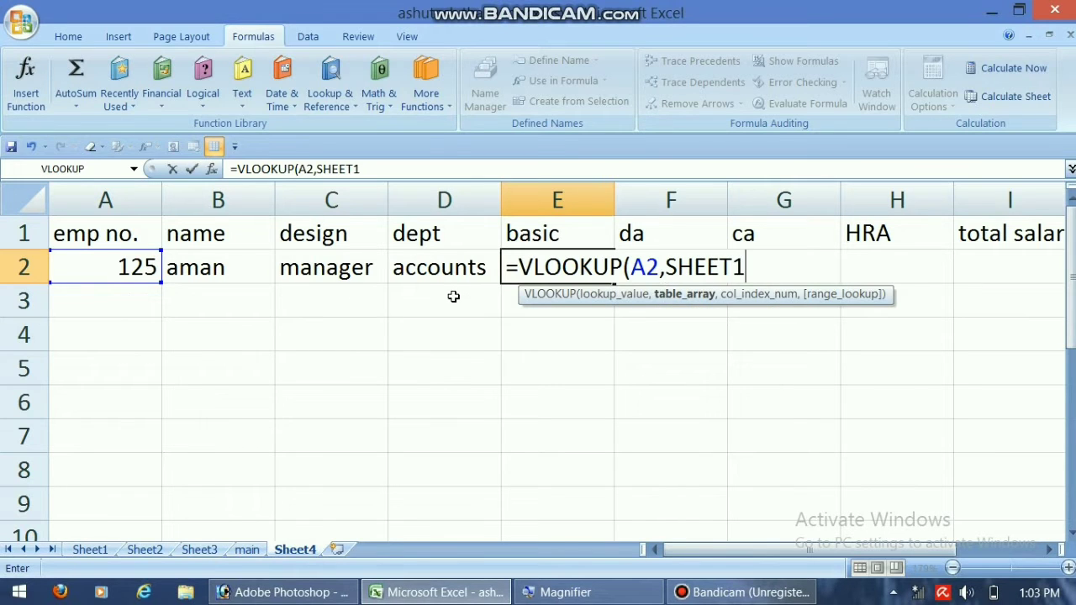
type("!A2:I127")
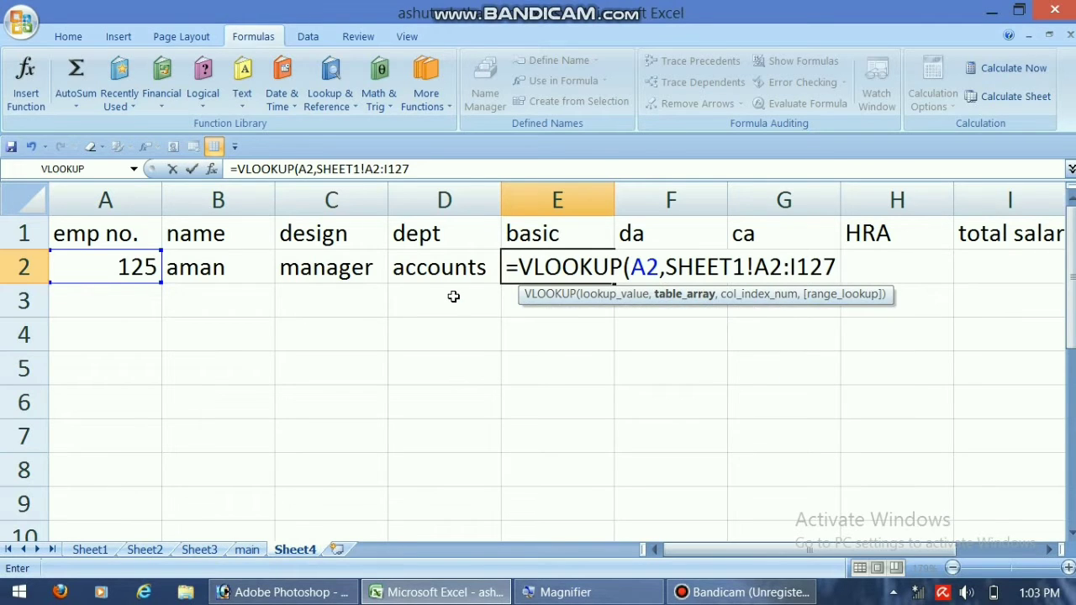
type(",")
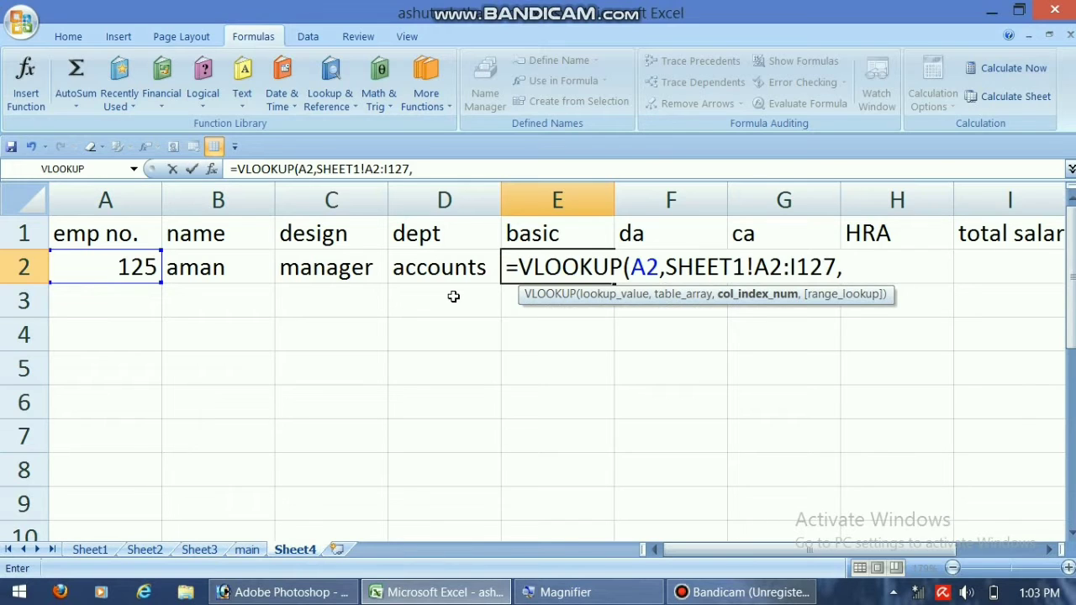
type("5,F")
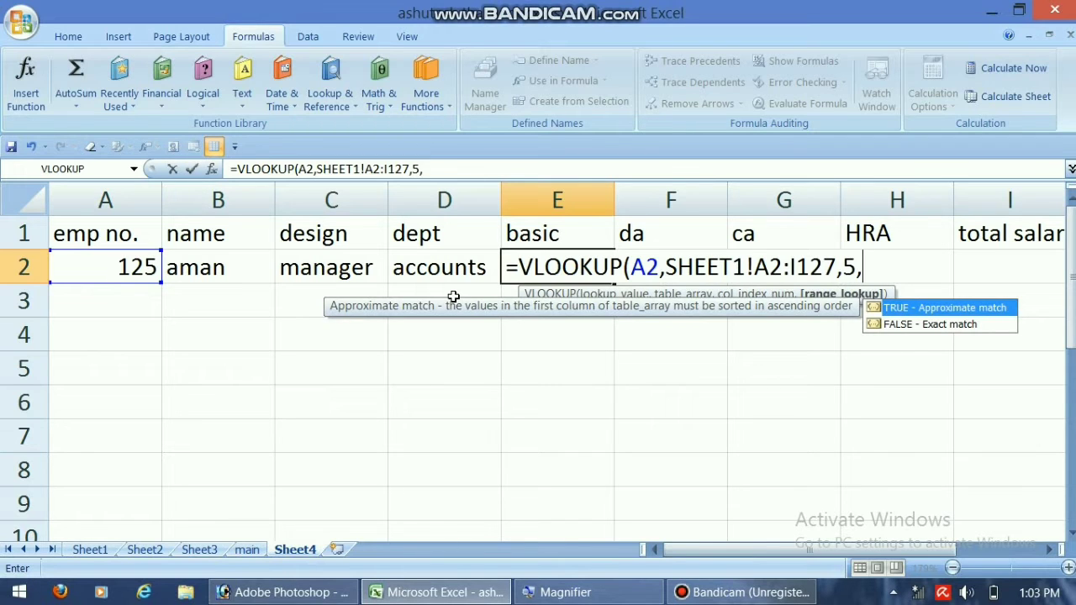
type("ALSE")
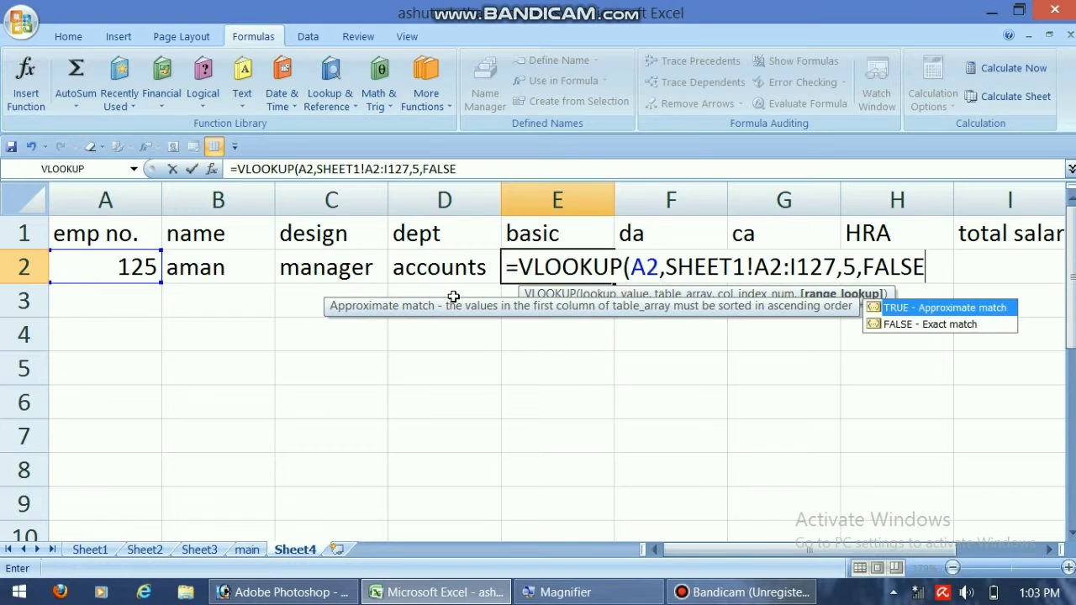
type(")")
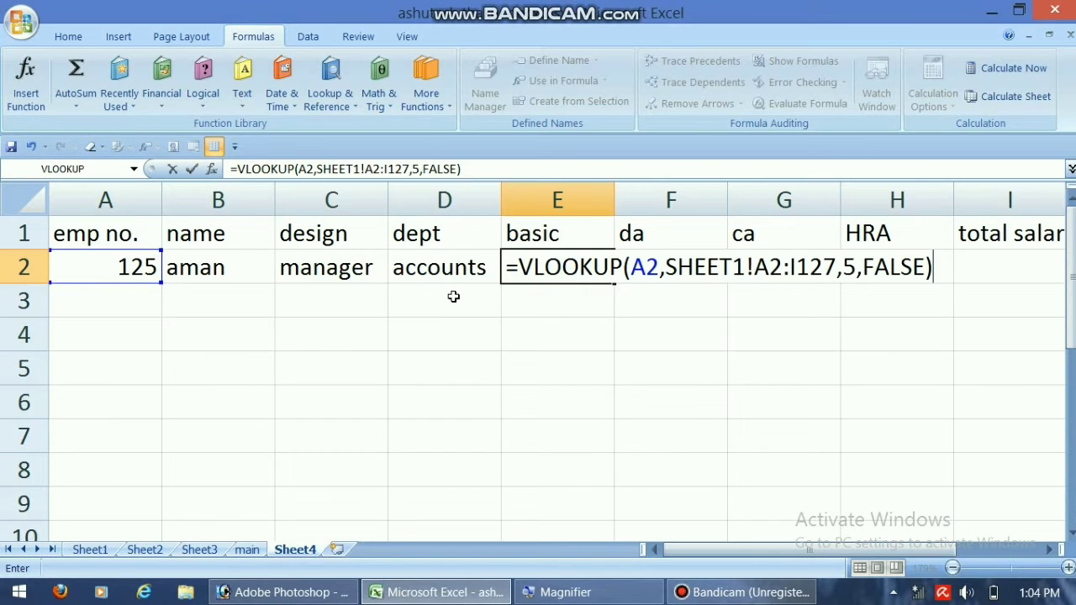
key("Return")
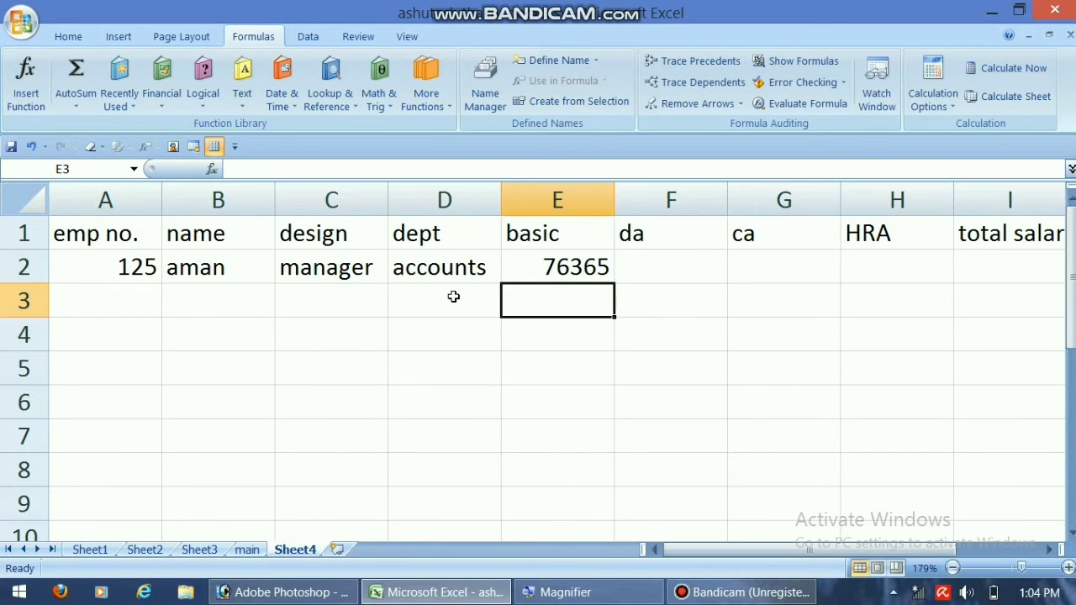
Step: Test the lookup formulas by entering the employee numbers 112, 135 and 156 in turn in cell A2
left_click(628, 270)
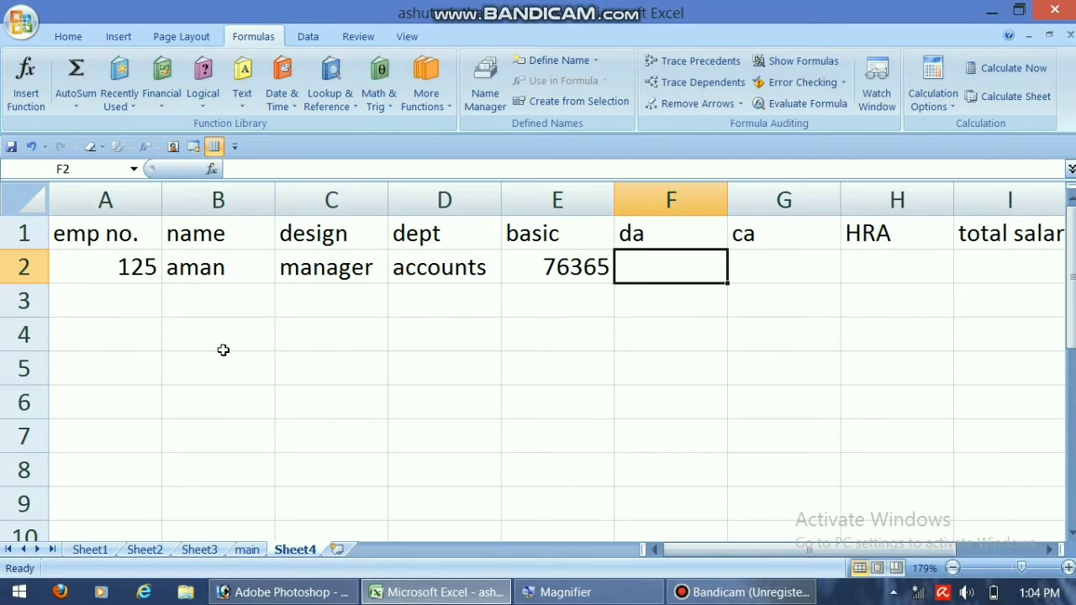
left_click(86, 270)
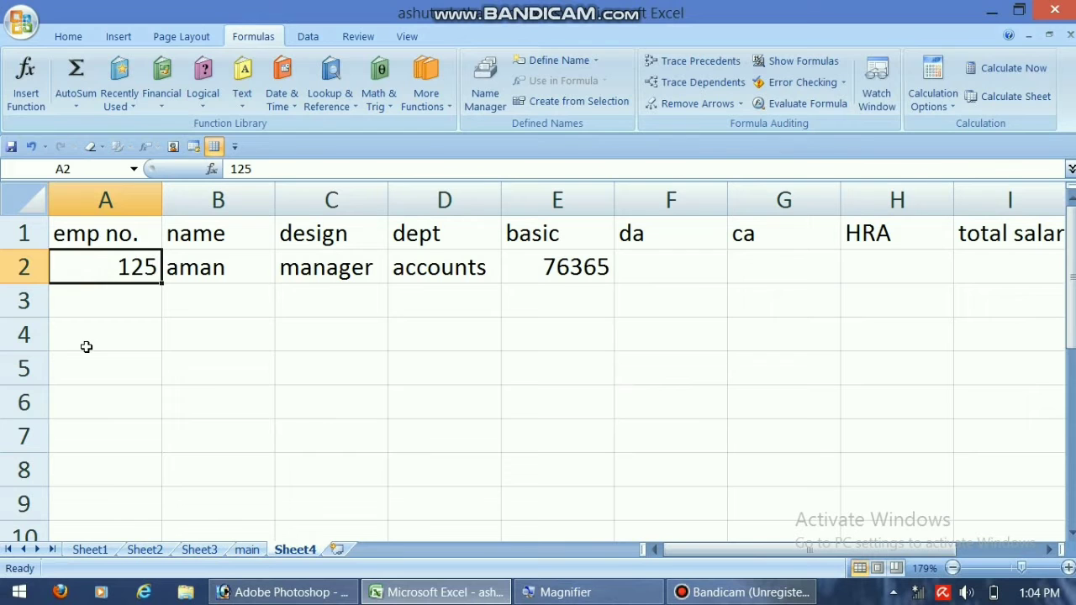
type("112")
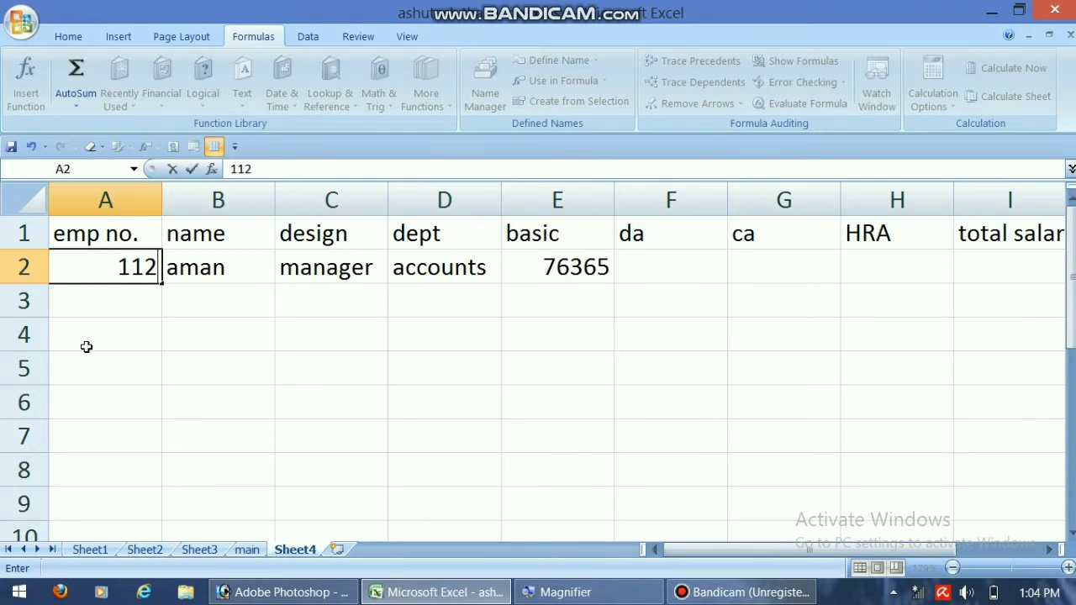
key("Return")
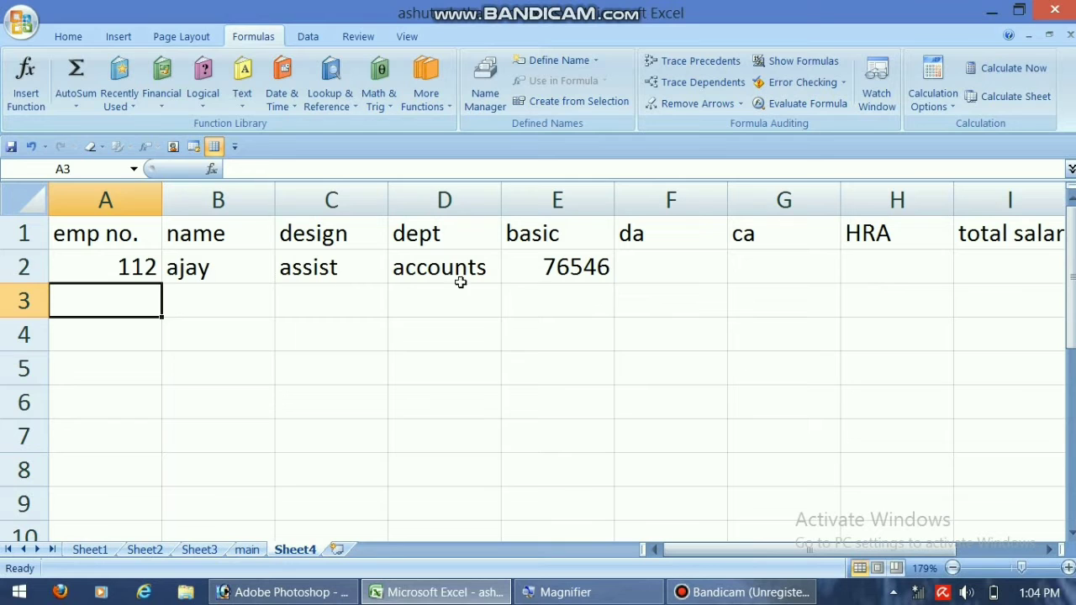
left_click(97, 270)
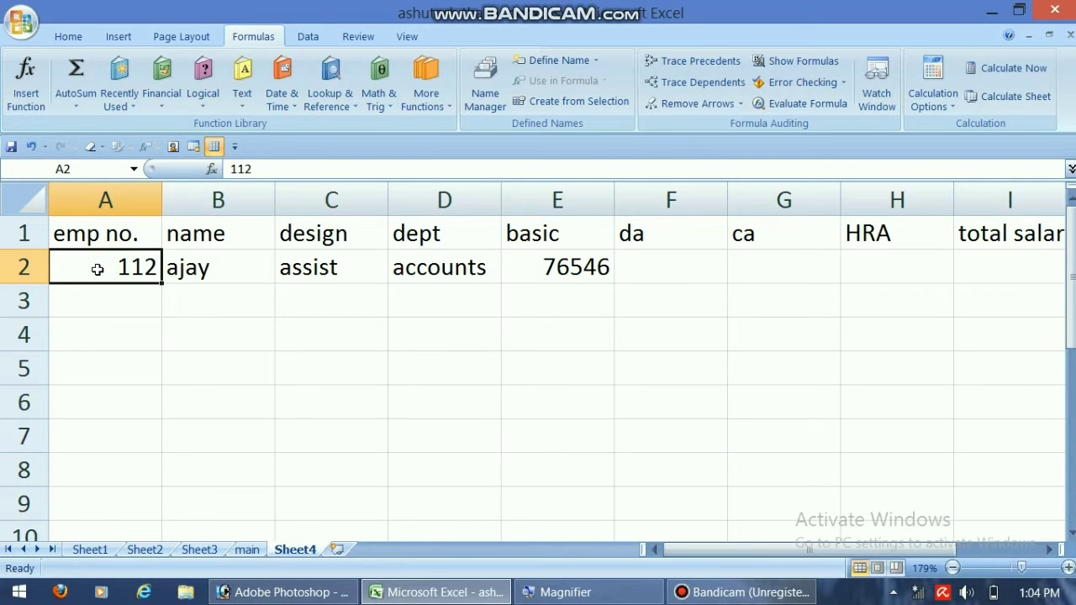
type("135")
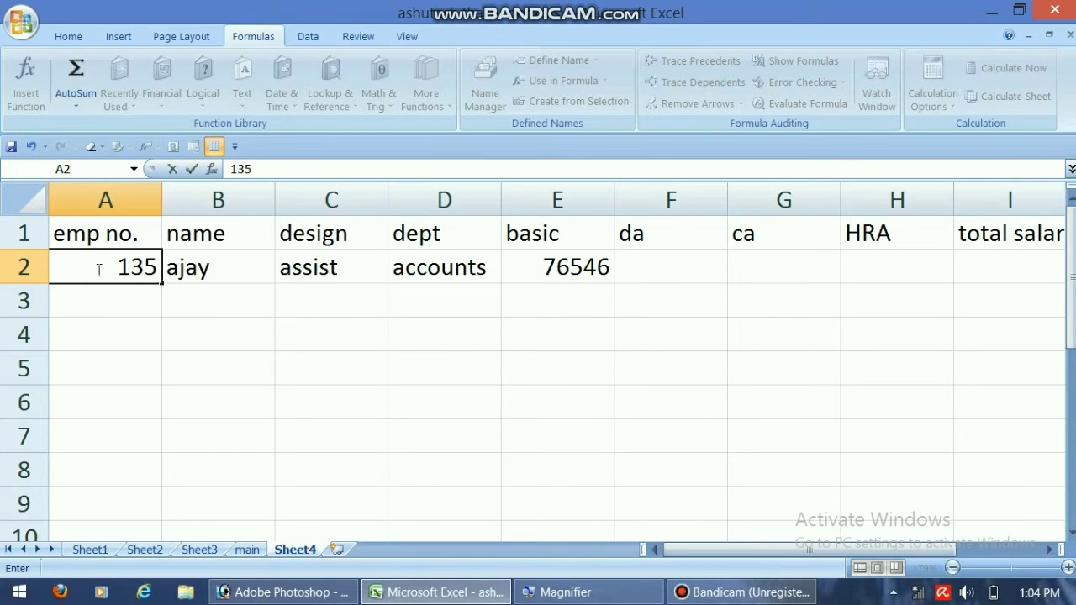
key("Return")
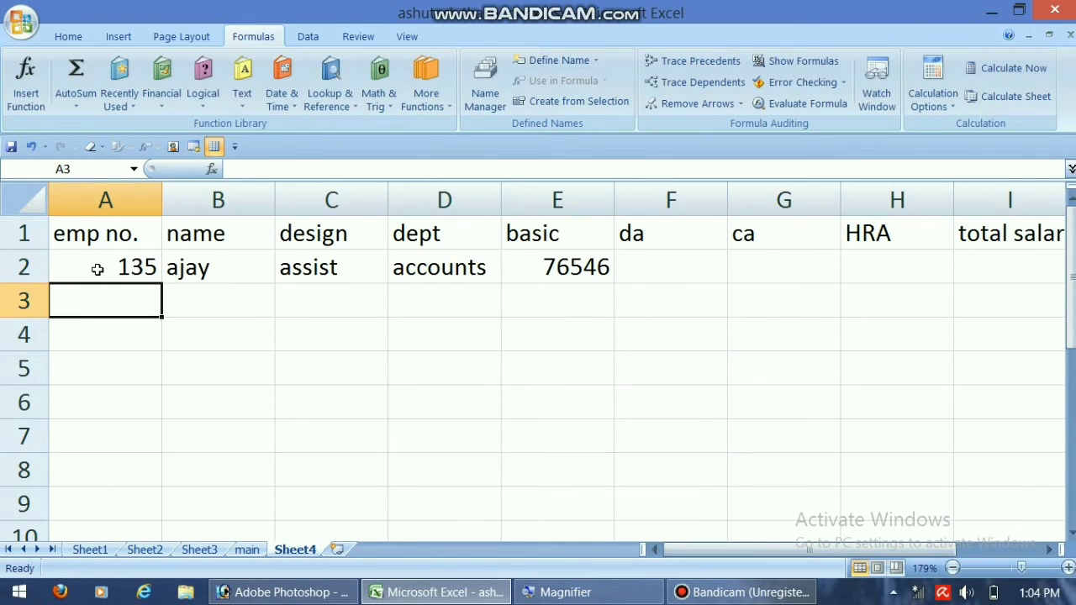
left_click(98, 269)
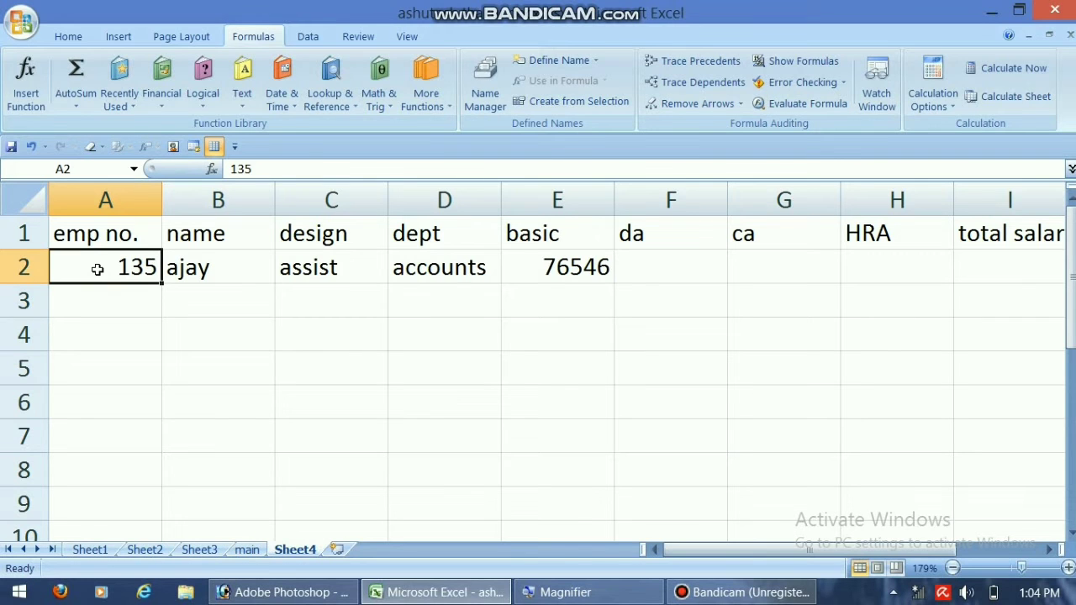
type("156")
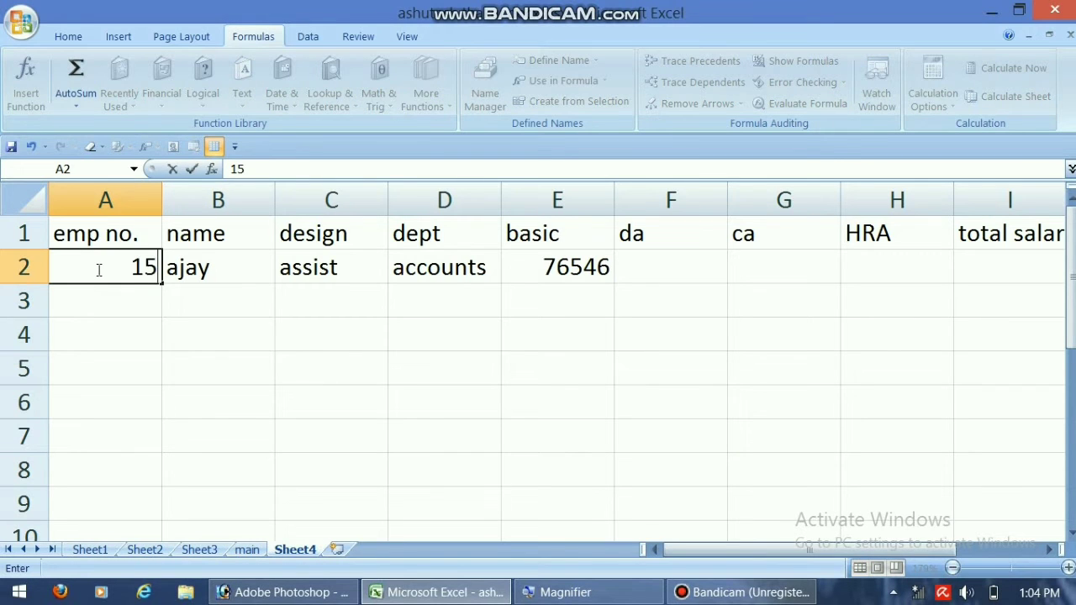
key("Return")
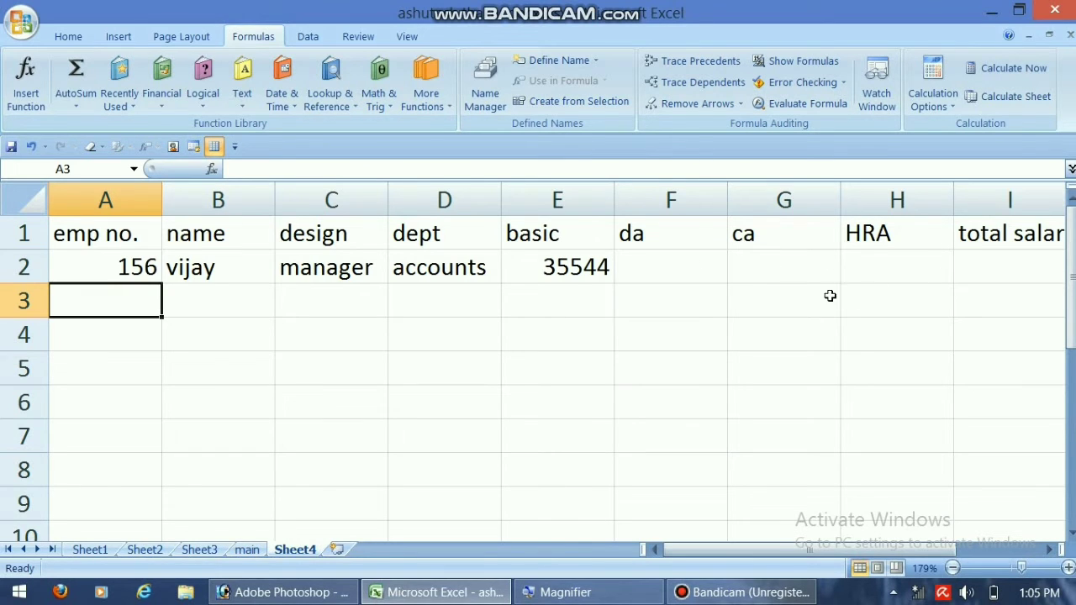
Step: Test the Sheet4 lookup formulas with employee number 108 in cell A2
left_click(232, 273)
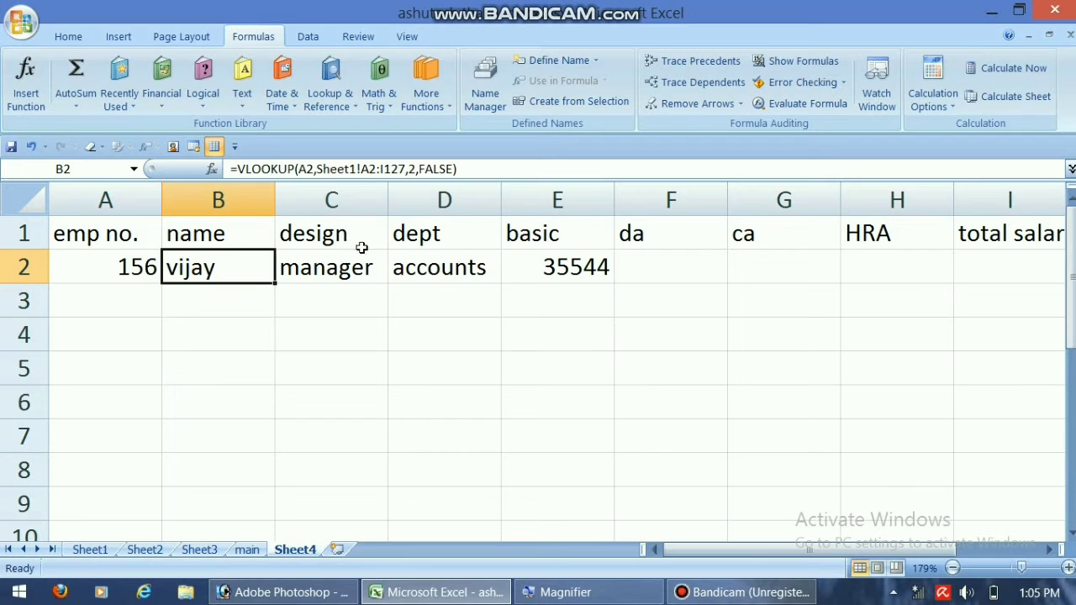
left_click(141, 269)
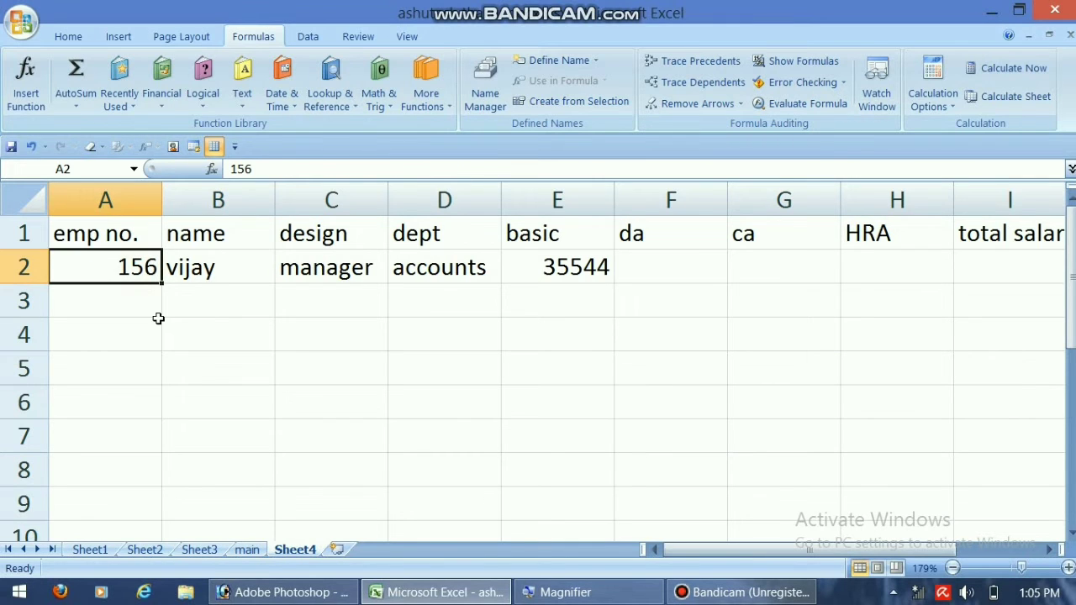
type("108")
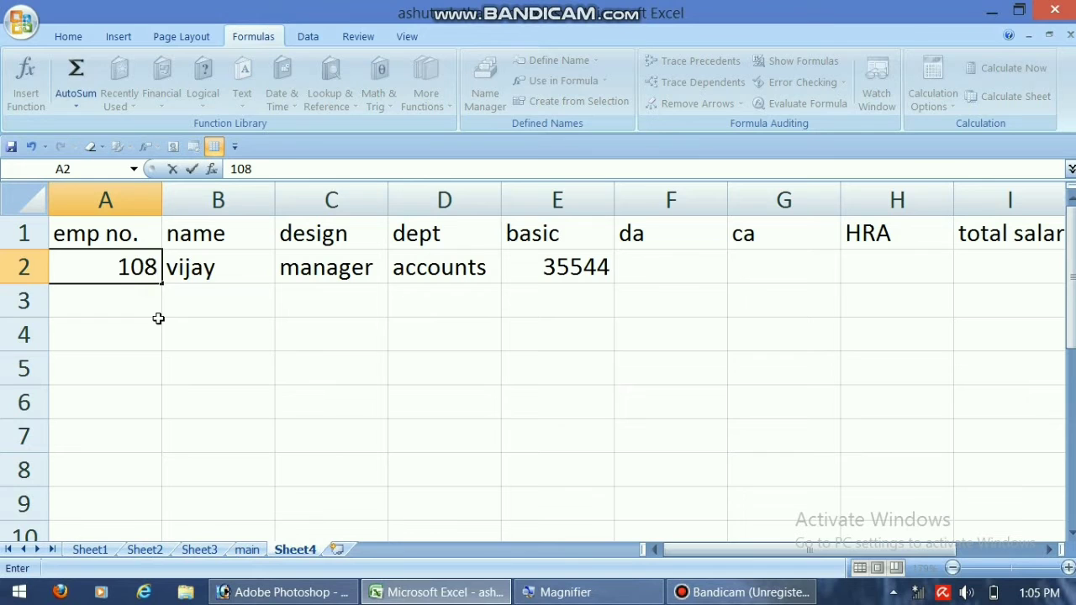
key("Return")
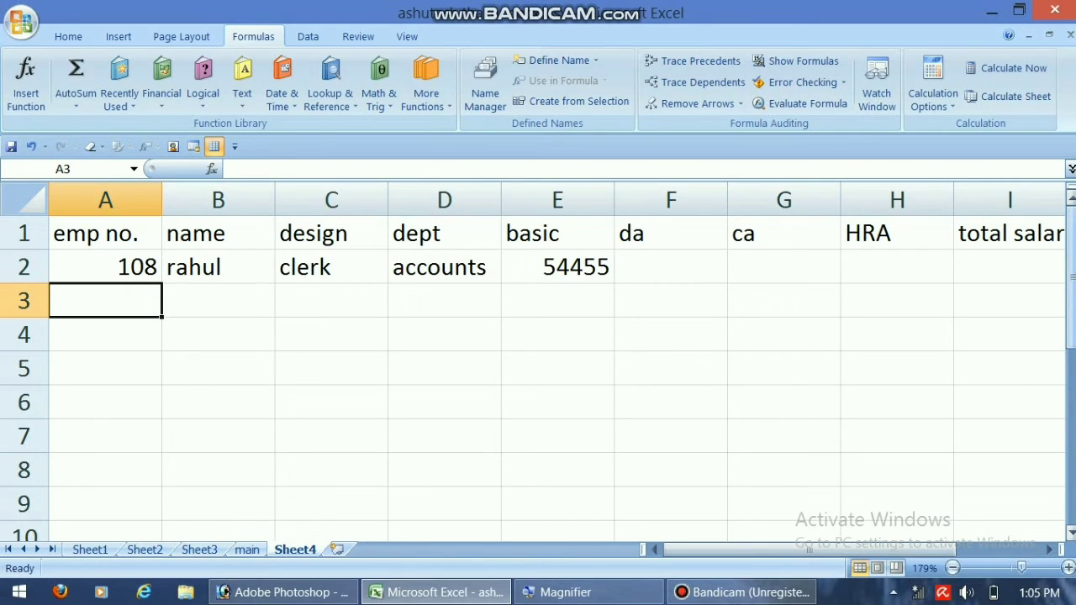
Step: Copy the whole employee table, headings included, from range A2:I127 on Sheet1
left_click(91, 547)
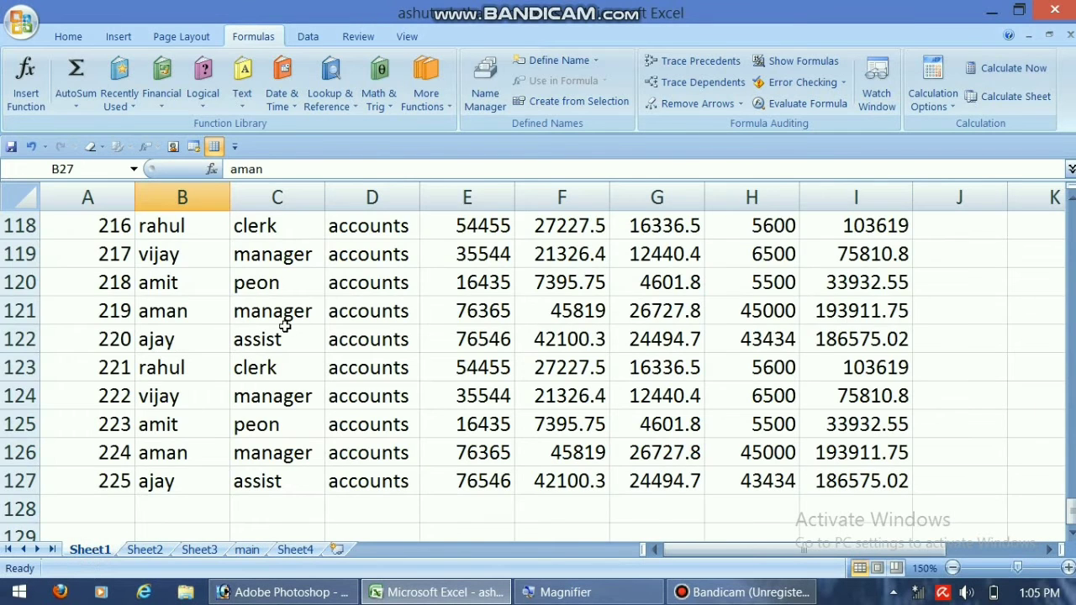
scroll(286, 327, "up", 20)
left_click_drag(97, 299, 822, 470)
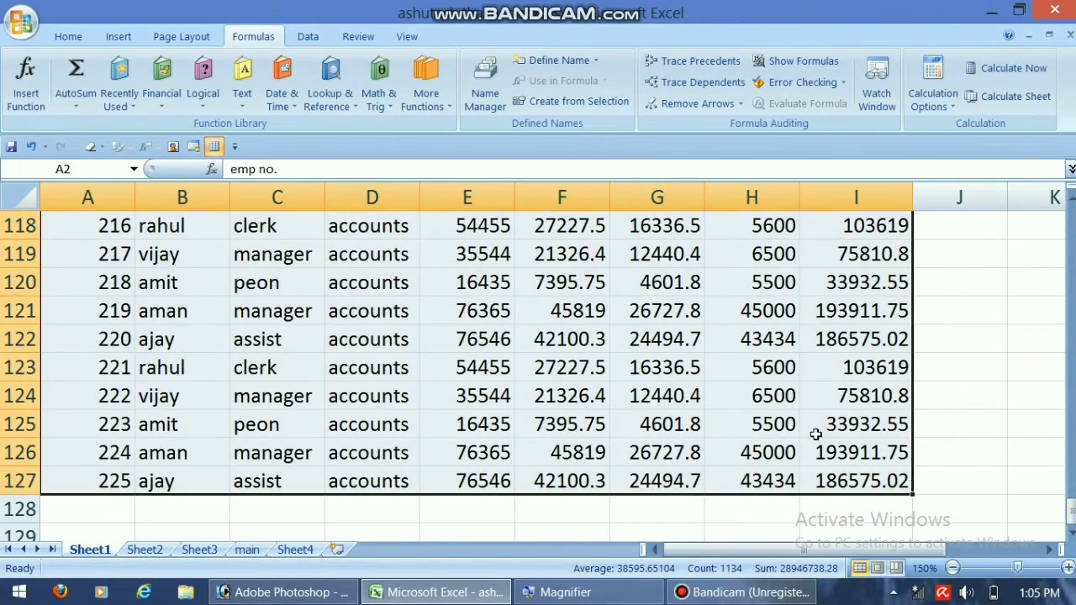
key("ctrl+c")
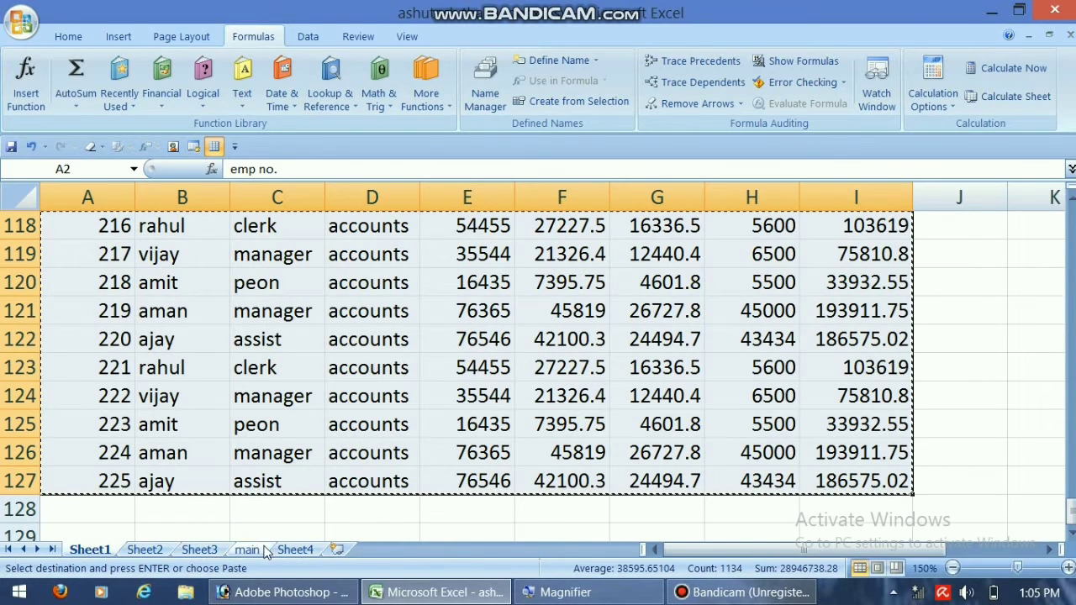
Step: Add a new worksheet and paste the copied employee table transposed, starting at cell A1
left_click(336, 549)
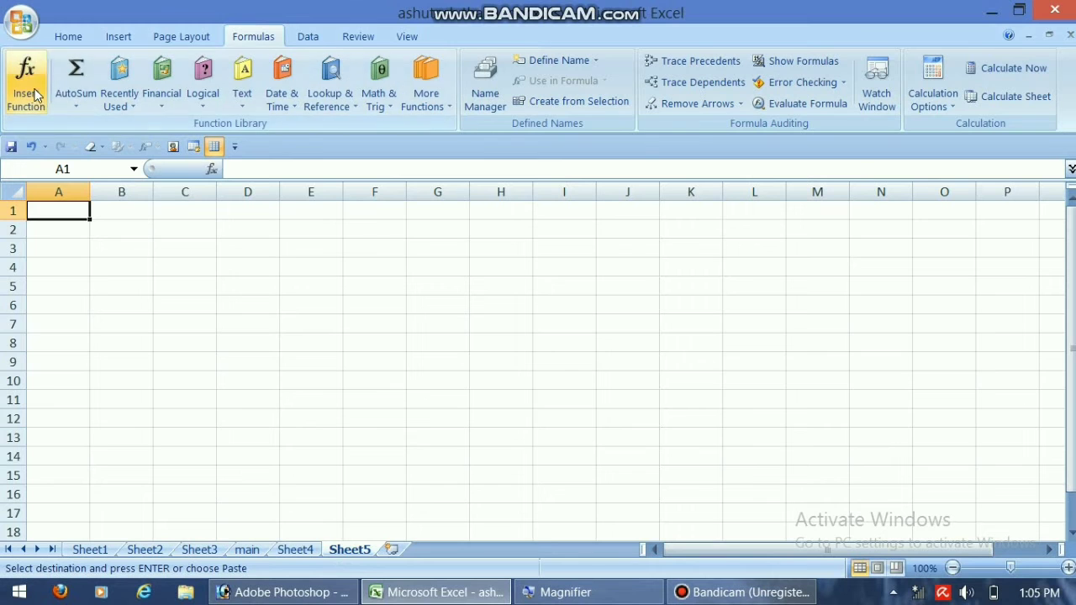
left_click(67, 36)
left_click(25, 103)
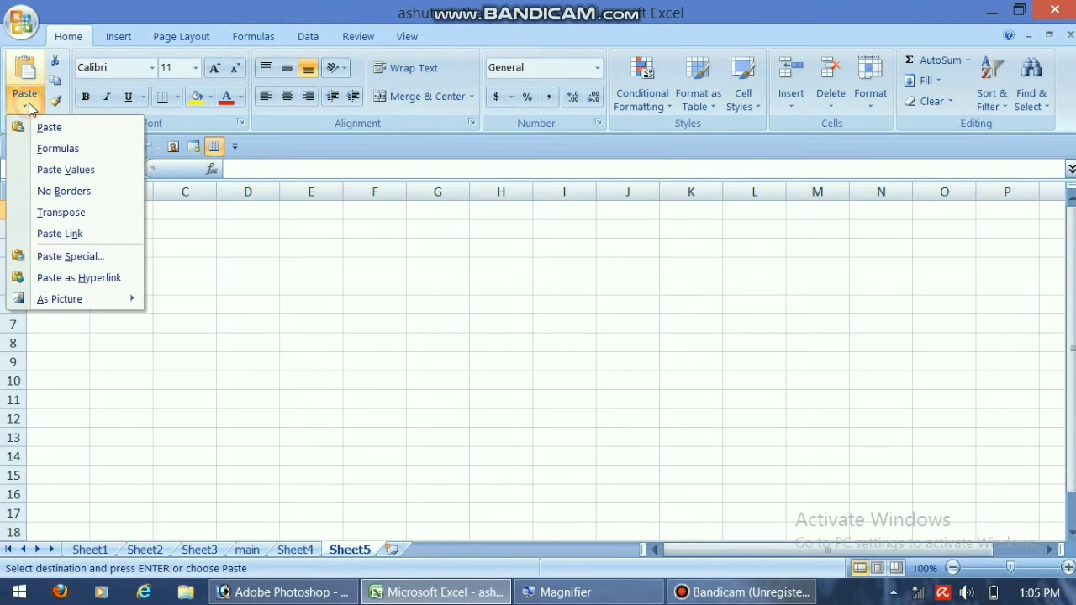
left_click(97, 212)
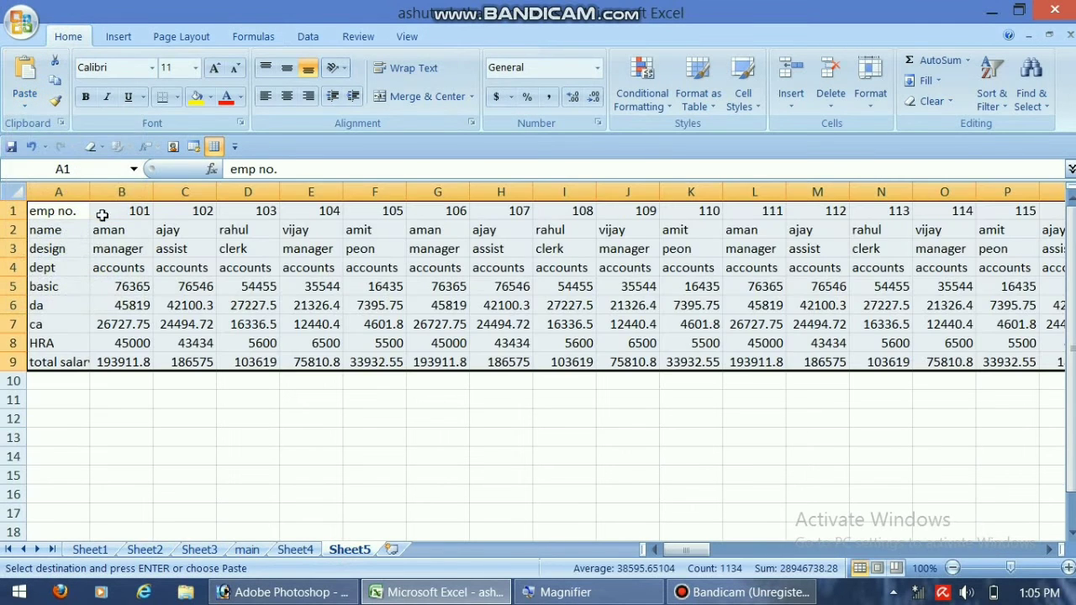
left_click(157, 245)
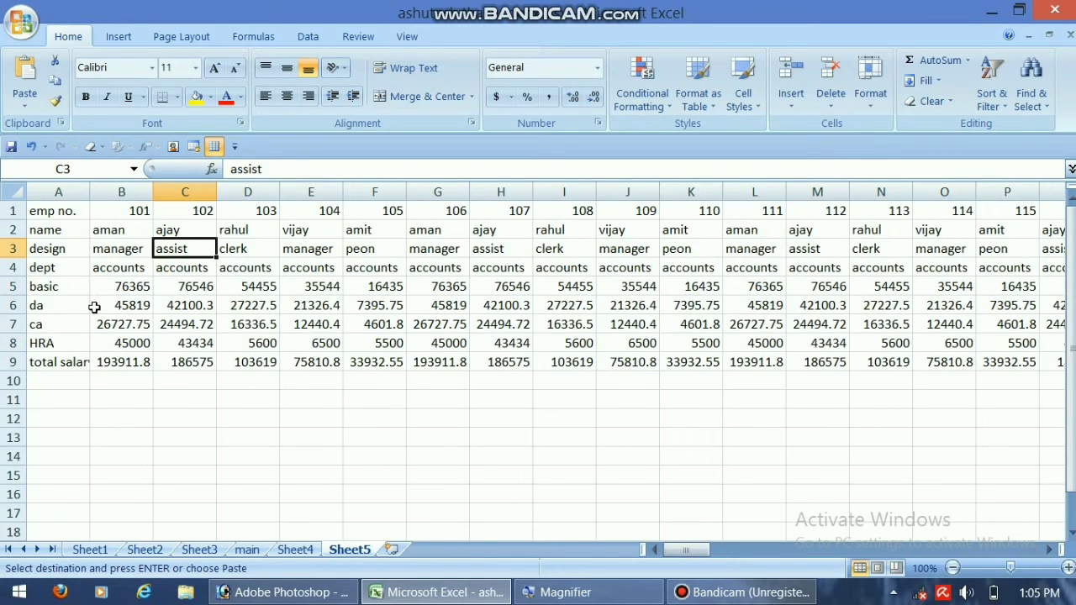
Step: Enter the headings EMP NO, NAME and DESIG in cells A12 to C12 of Sheet5
left_click(52, 419)
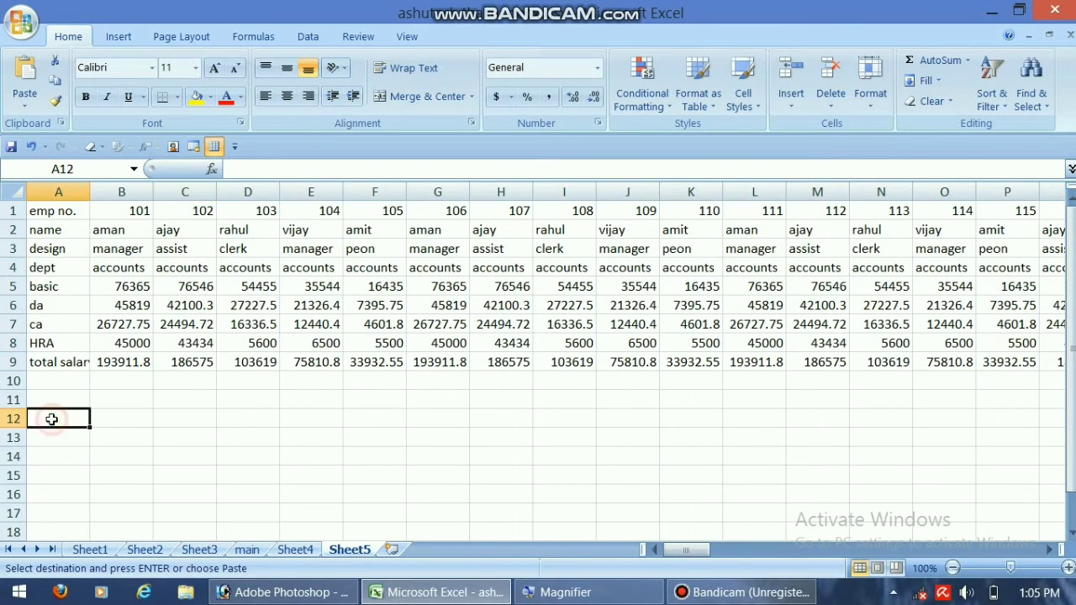
type("EMP")
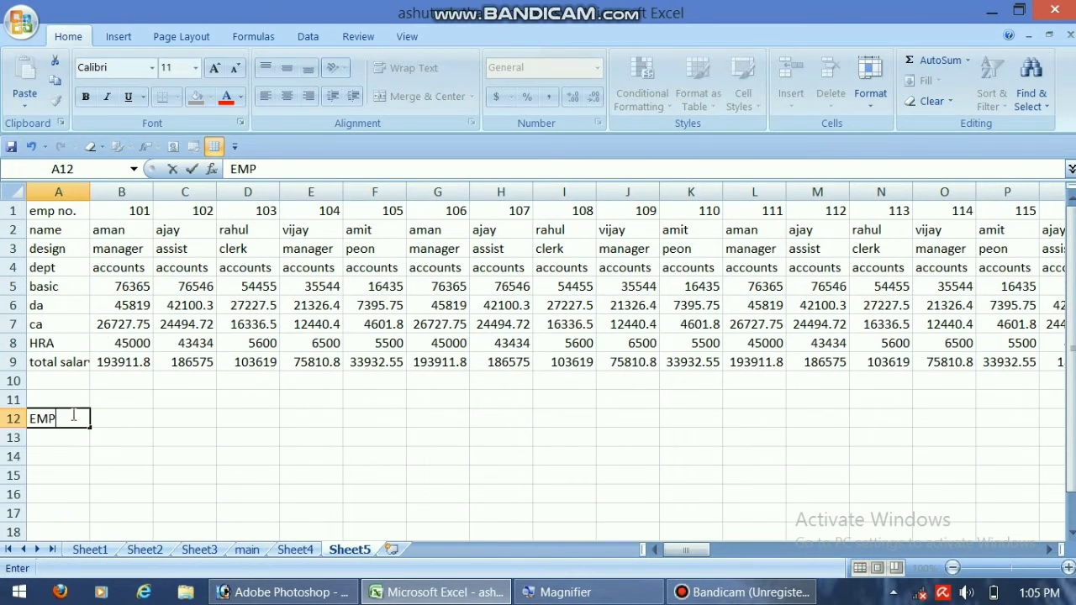
type(" NO")
key("Tab")
type("NAME")
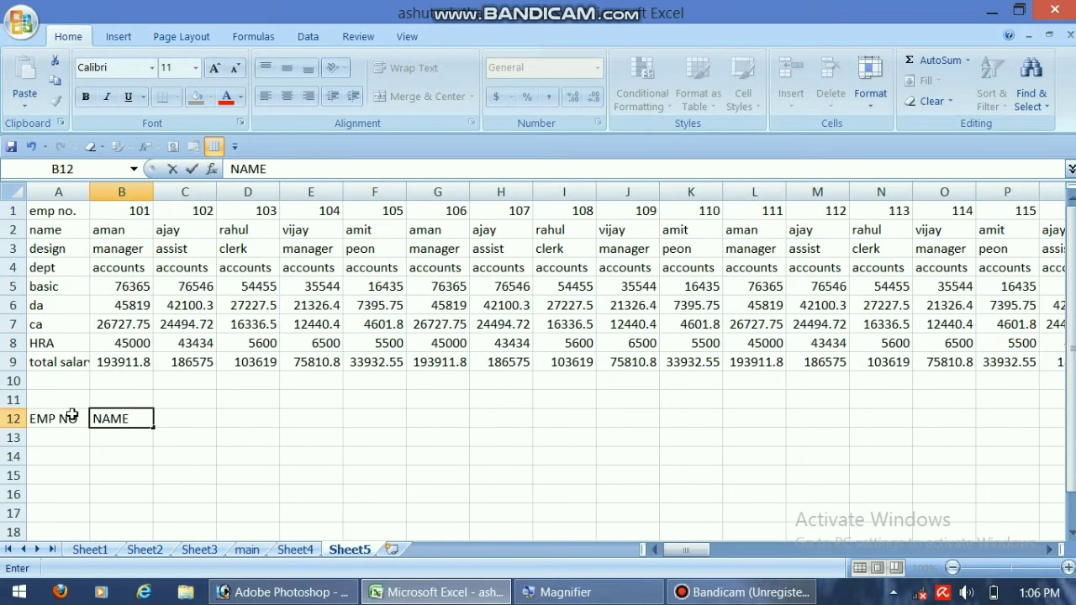
key("Tab")
type("DESIG")
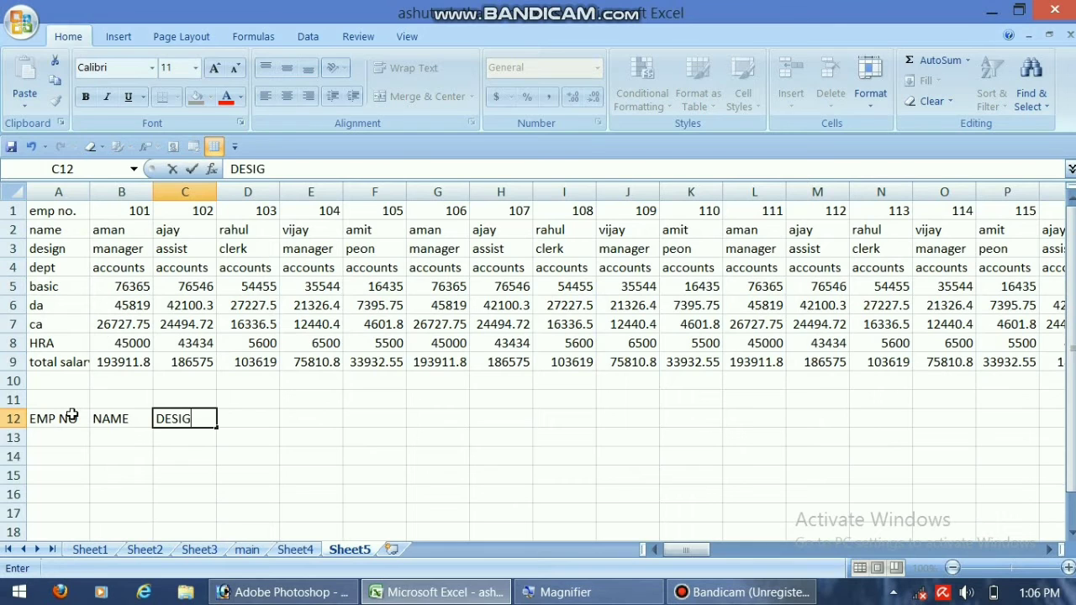
key("Left")
Step: Enter the employee number 121 in cell A13 under the EMP NO heading
key("Down")
key("Left")
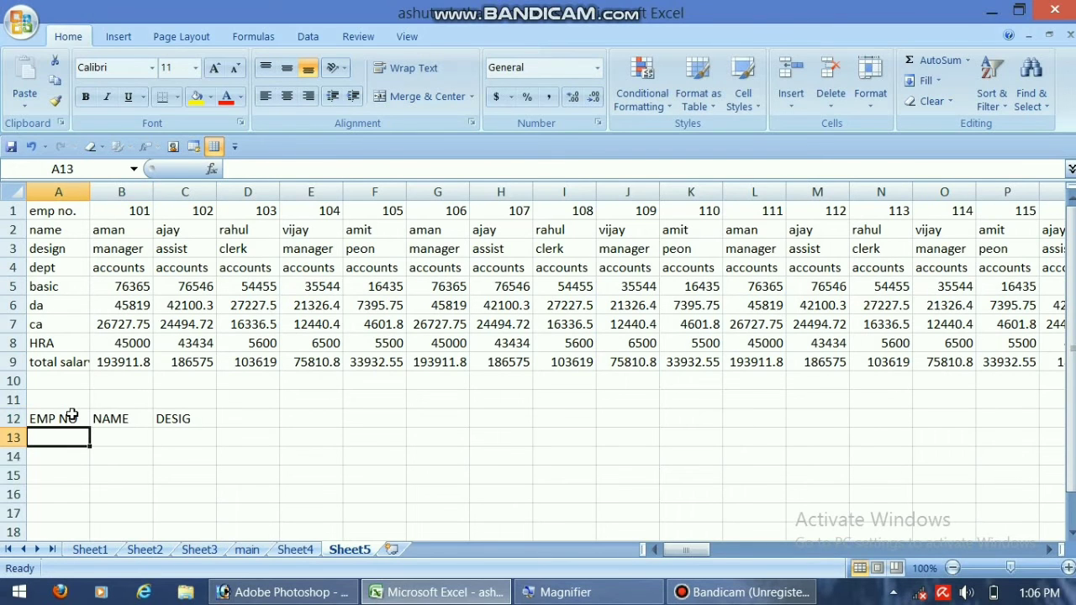
type("121")
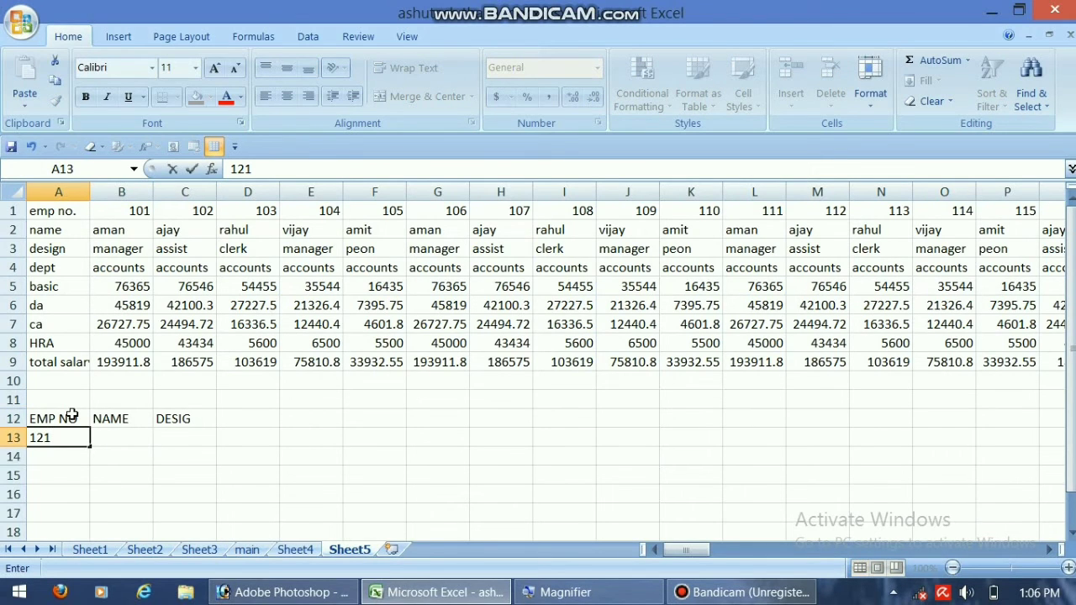
Step: Insert the HLOOKUP function from the Lookup & Reference category in the NAME cell B13
left_click(144, 437)
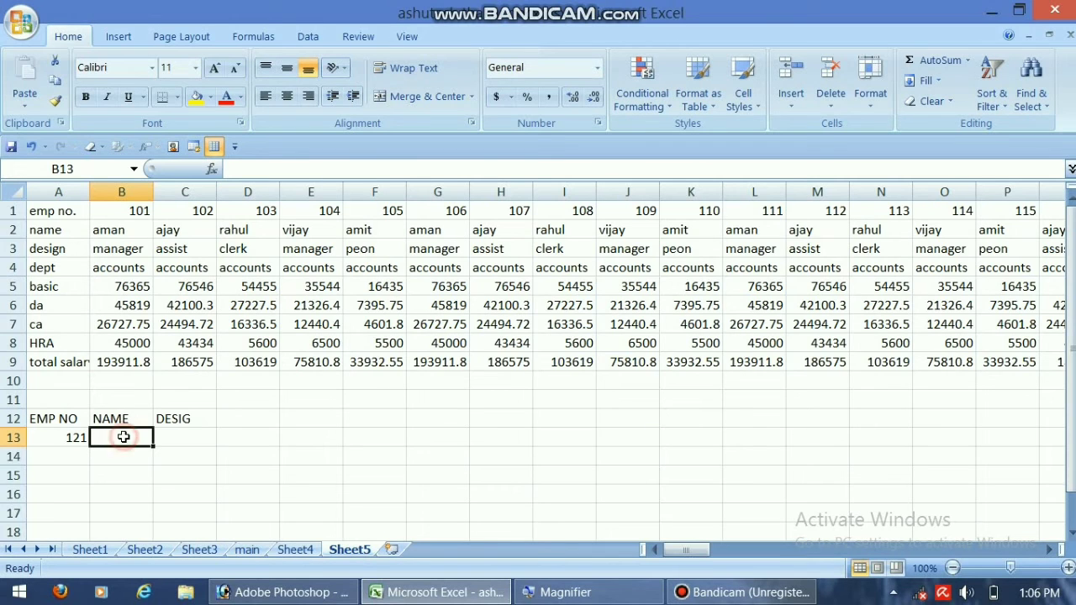
left_click(1022, 567)
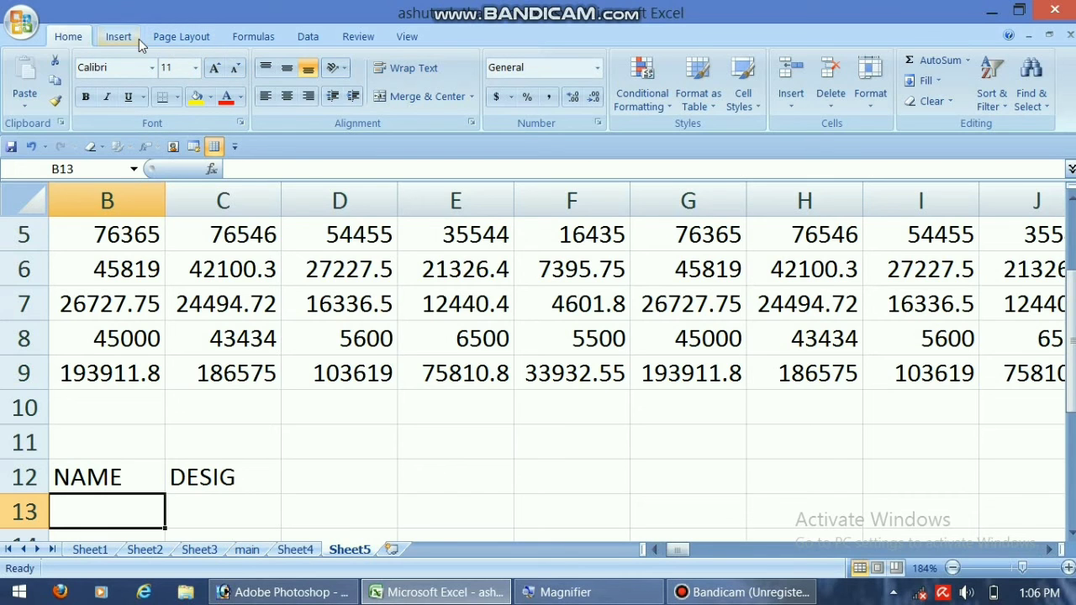
left_click(246, 37)
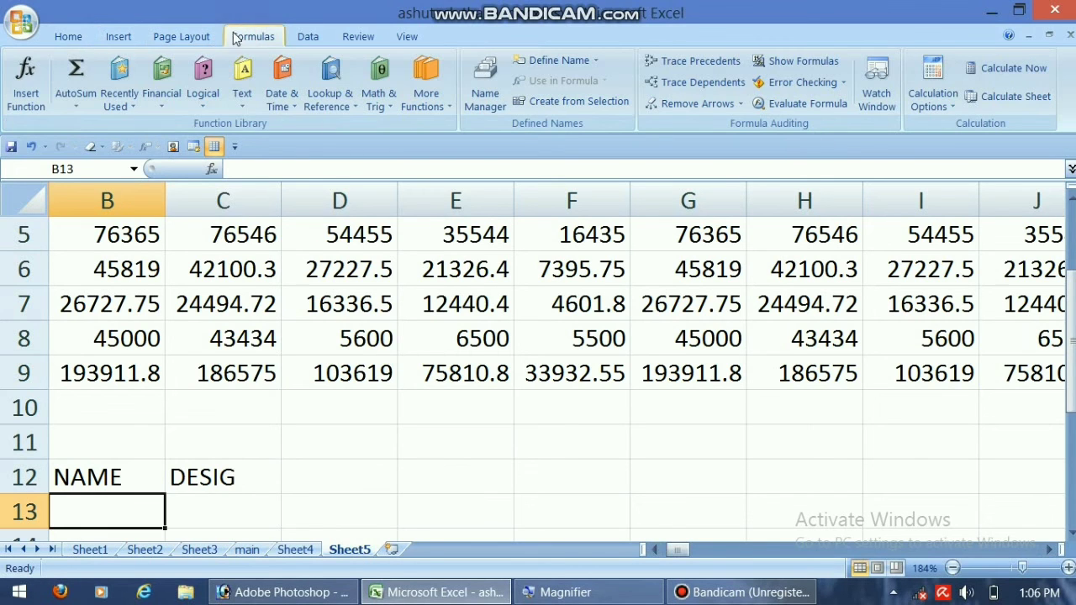
left_click(28, 95)
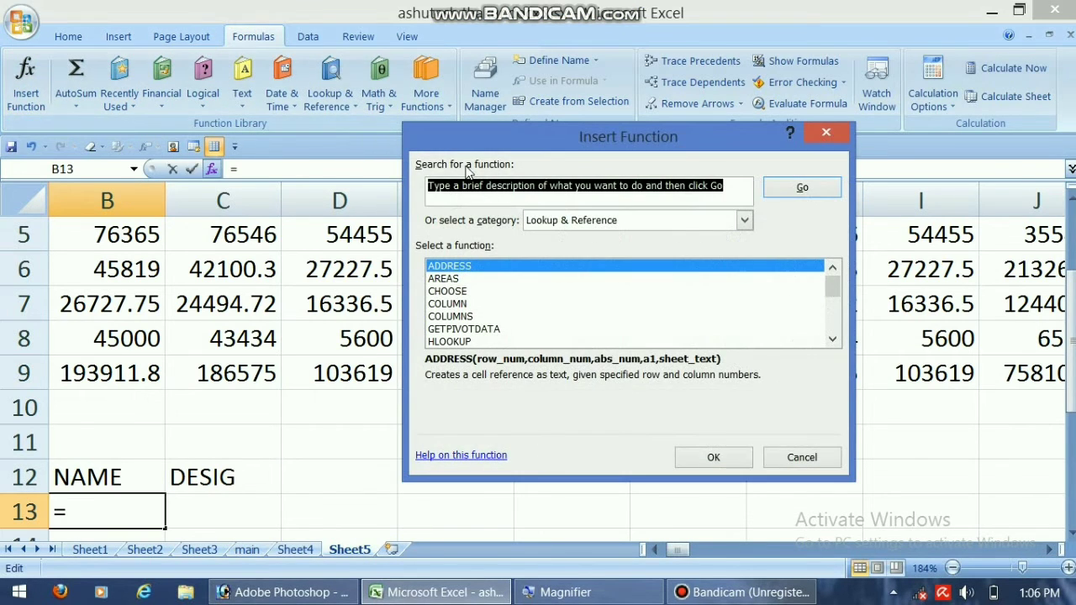
left_click(486, 341)
left_click(712, 458)
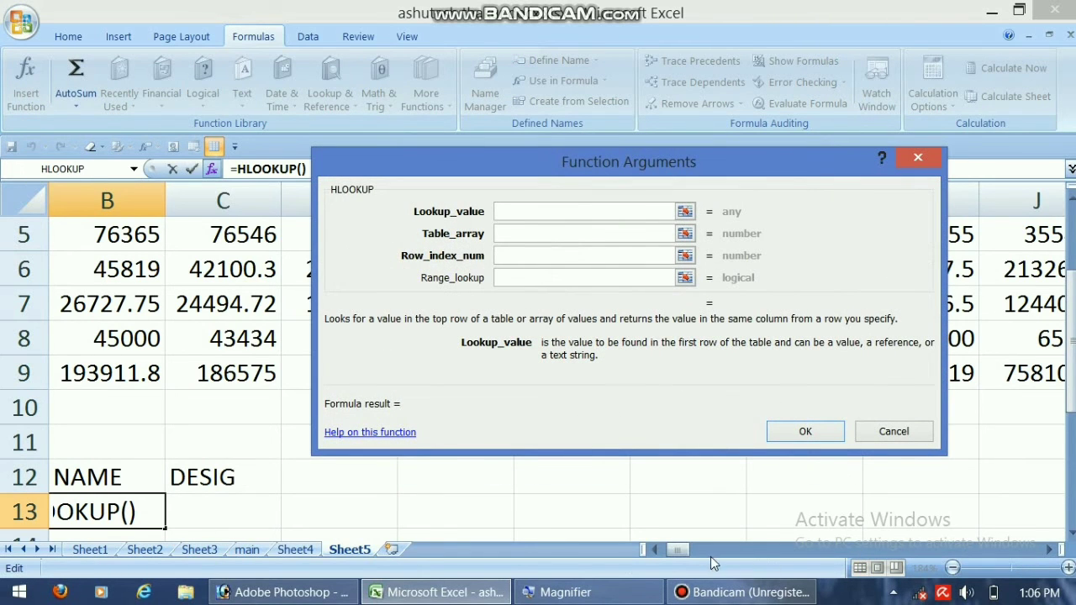
Step: Set the HLOOKUP lookup value to A13 and the table array to A1:DV9
left_click_drag(678, 551, 662, 565)
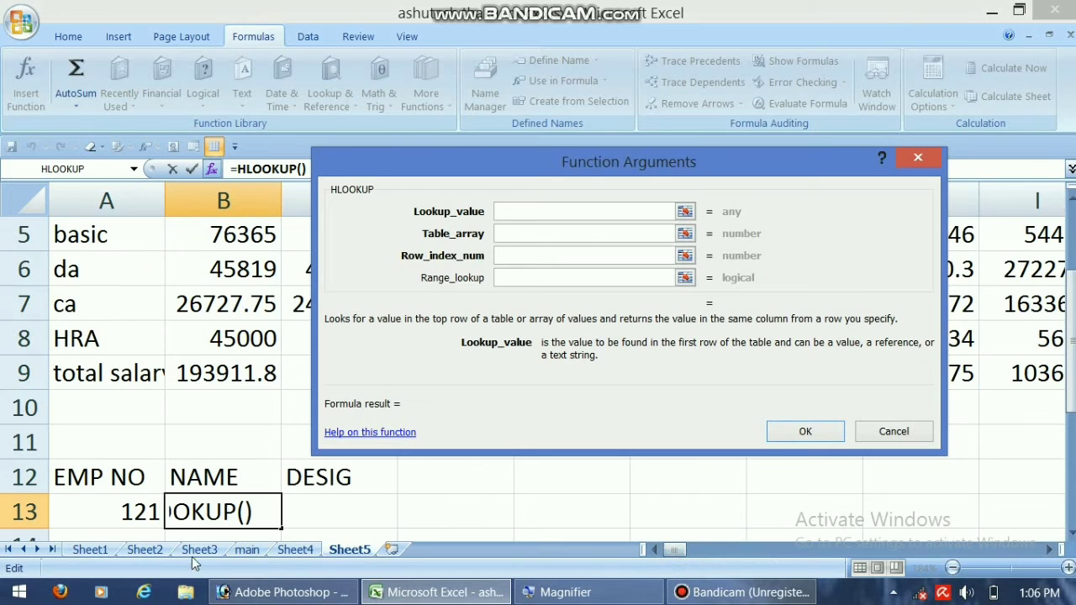
left_click(126, 511)
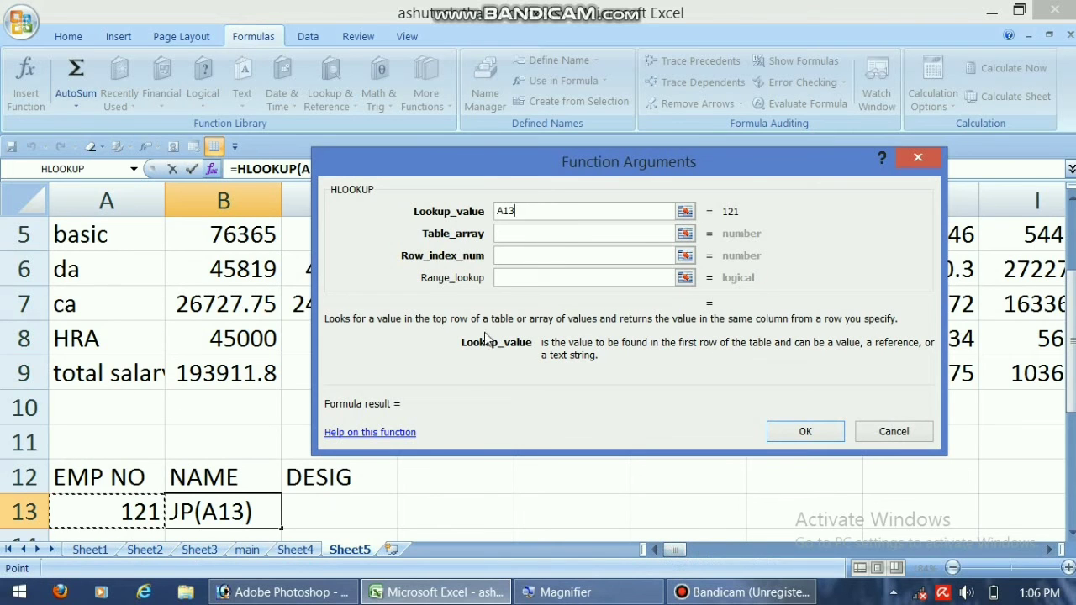
left_click(499, 234)
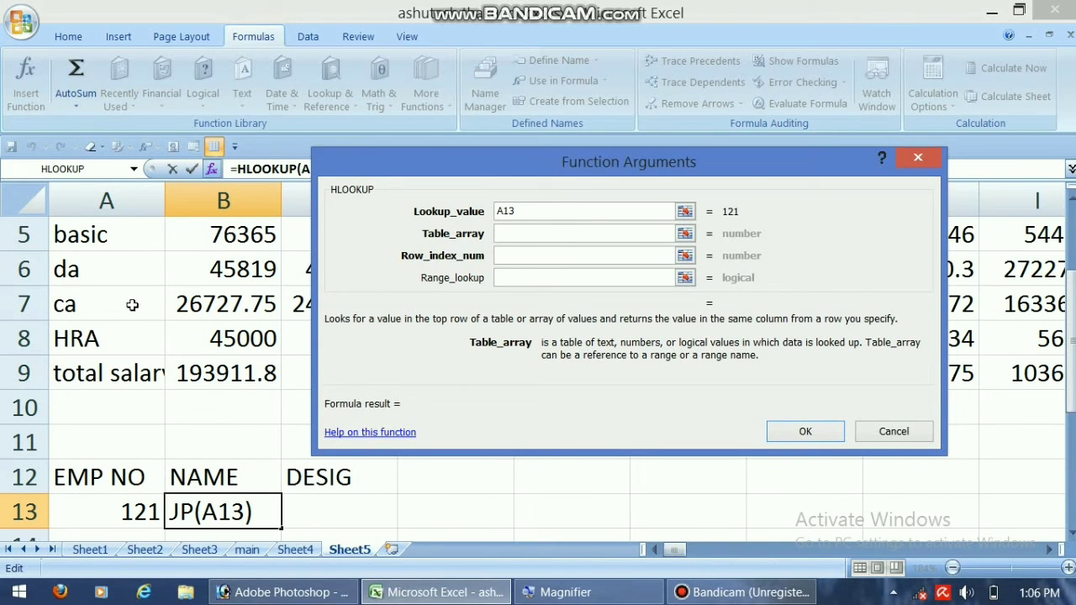
scroll(132, 306, "up", 2)
left_click_drag(103, 237, 731, 385)
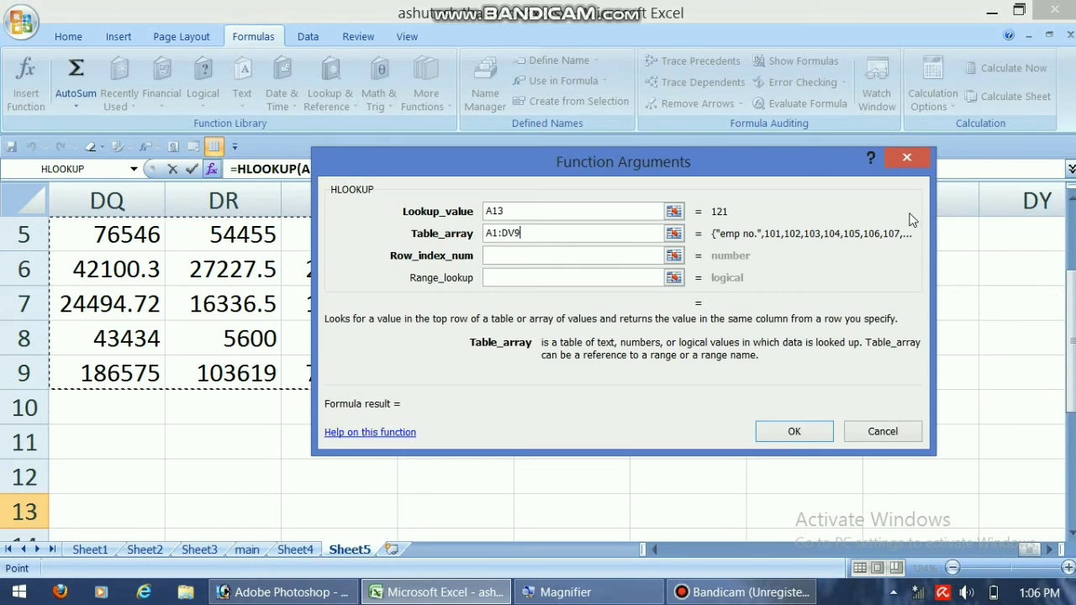
Step: Set the row index to 2 and the range lookup to FALSE, and complete the HLOOKUP formula
left_click(507, 255)
type("2")
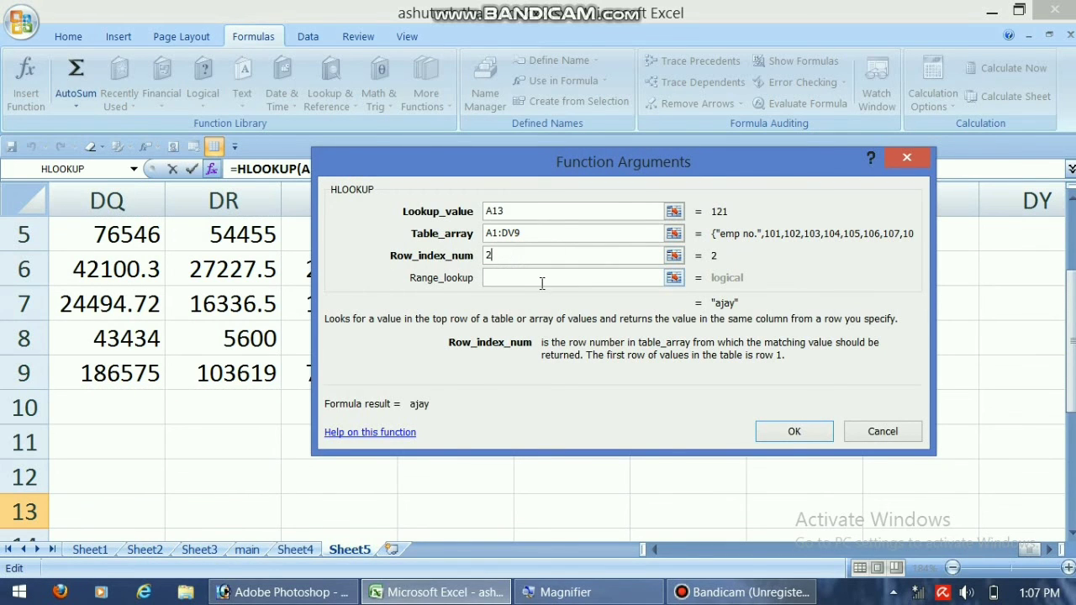
left_click(543, 283)
type("FALSE")
key("Return")
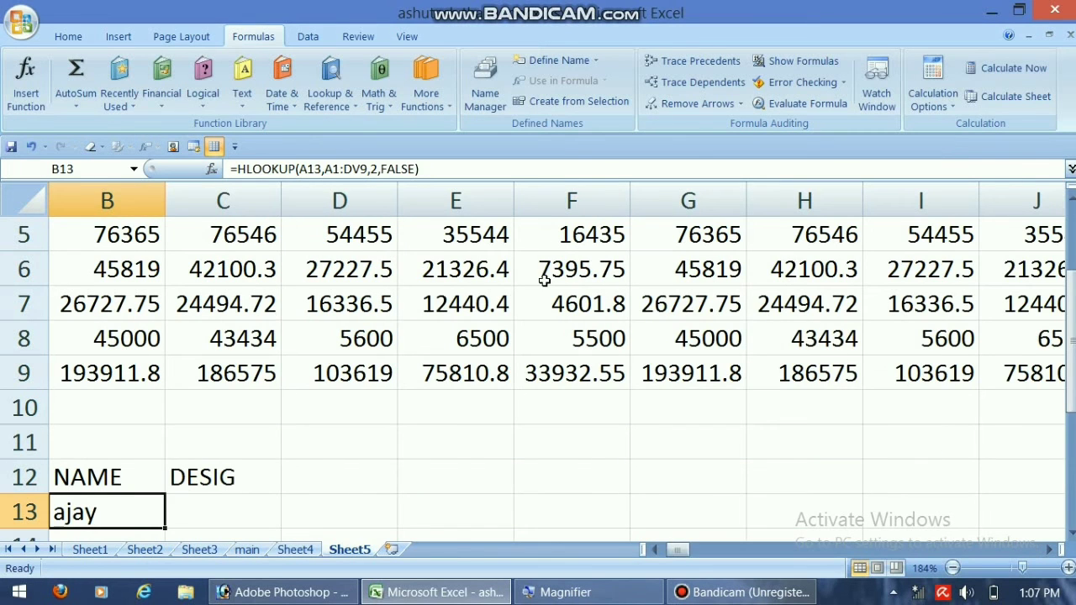